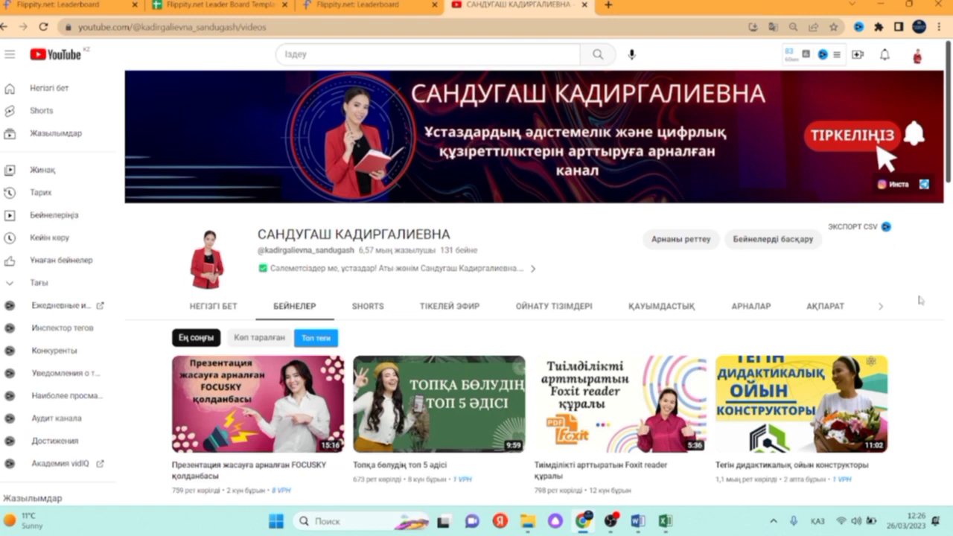
- Browse the YouTube channel's list of uploaded videos down to its older entries
scroll(921, 299, "down", 3)
scroll(924, 301, "down", 2)
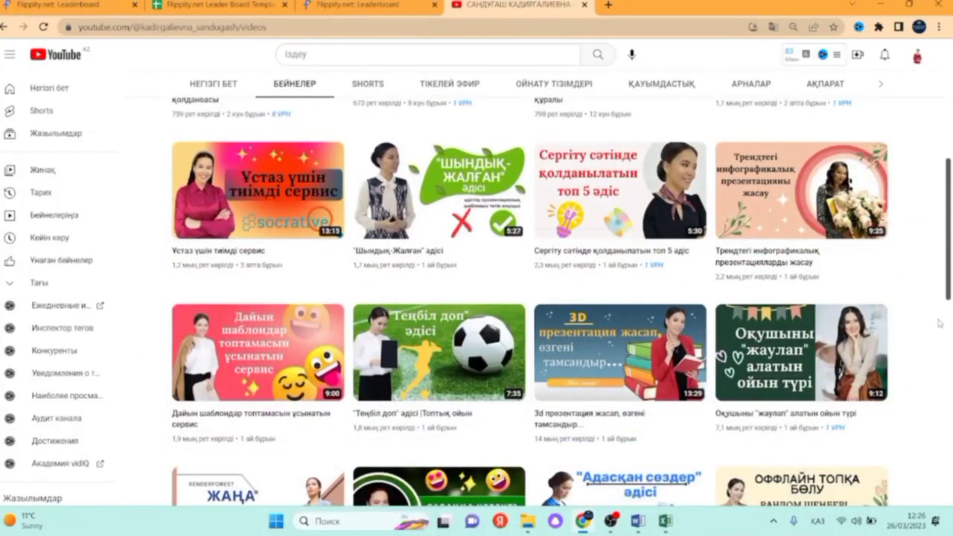
scroll(945, 326, "up", 3)
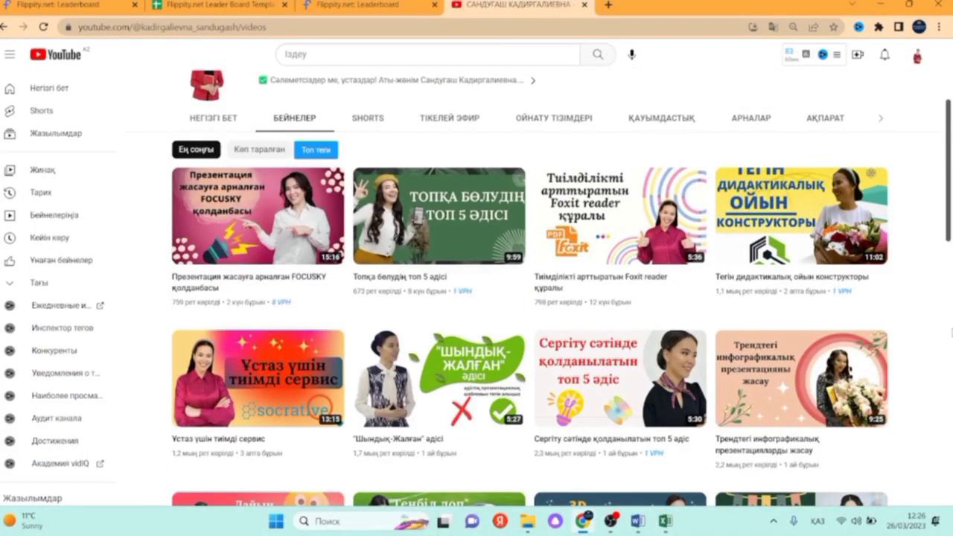
scroll(950, 333, "down", 2)
scroll(951, 335, "down", 4)
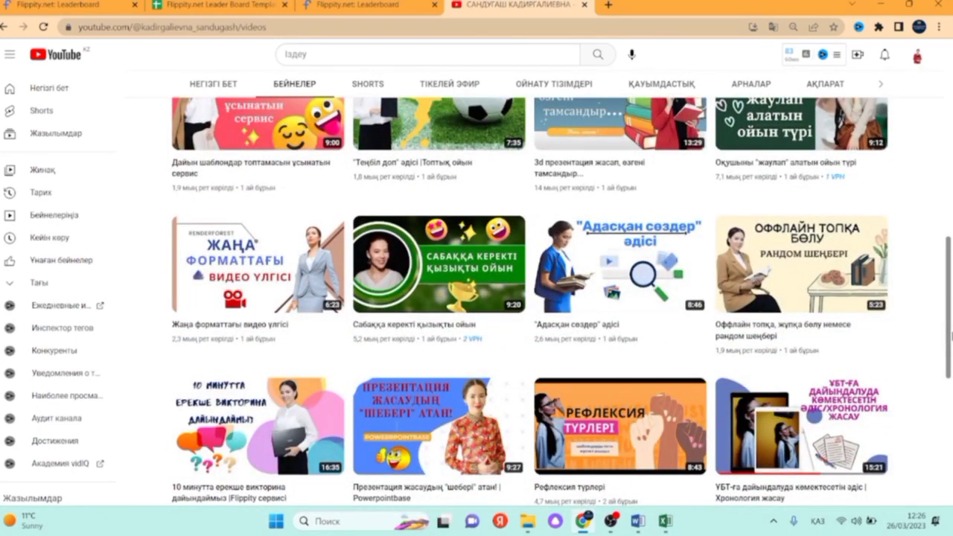
scroll(951, 335, "down", 5)
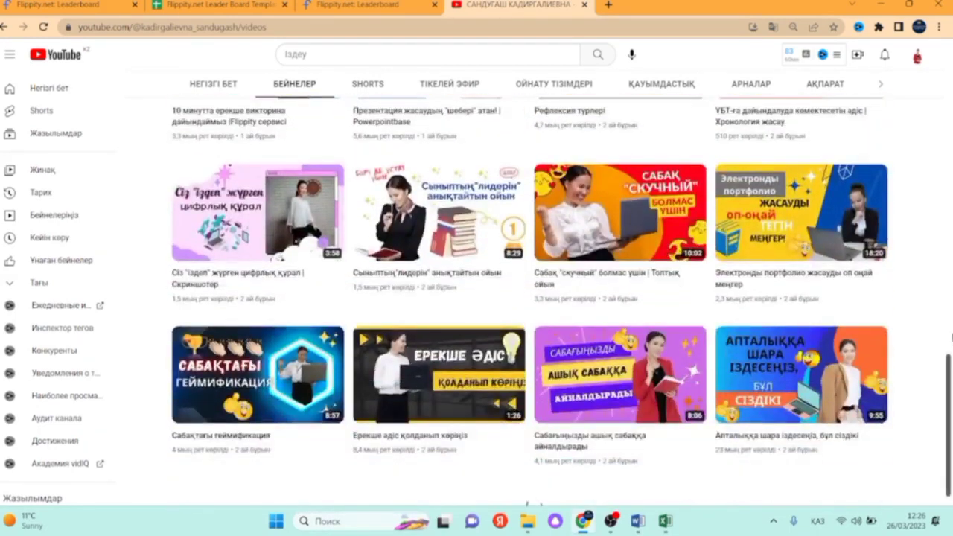
scroll(951, 337, "down", 10)
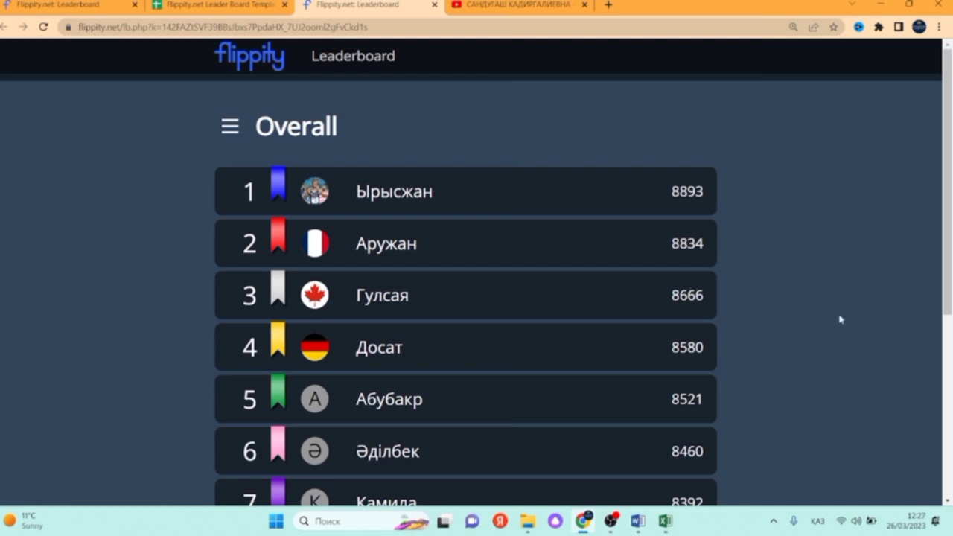
- Examine the Overall ranking of the sample Flippity leaderboard, from first to tenth place
scroll(840, 320, "down", 1)
scroll(845, 320, "down", 2)
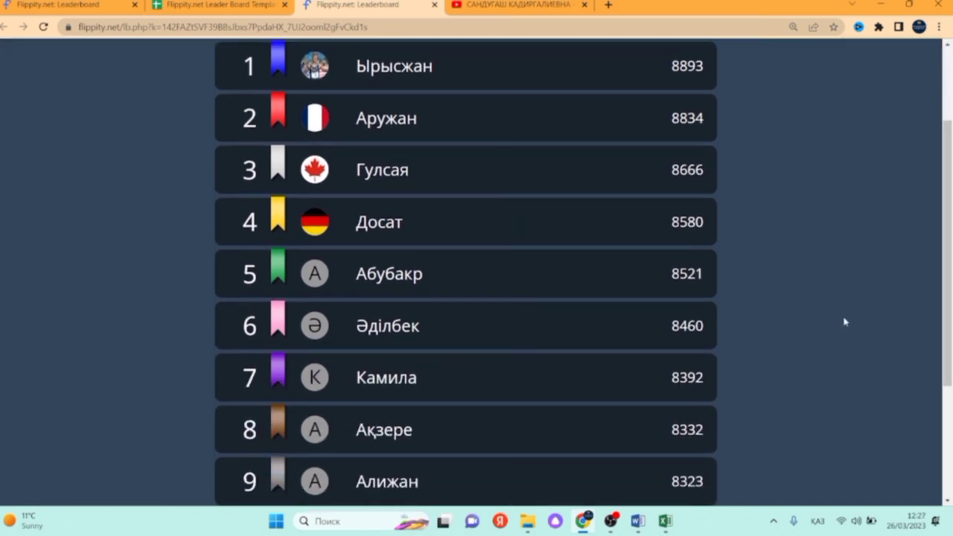
scroll(845, 320, "down", 2)
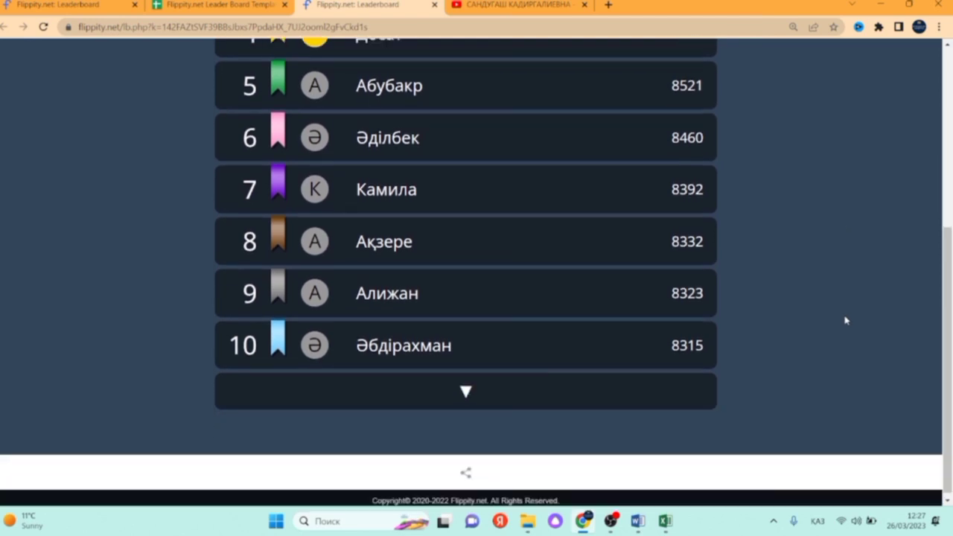
scroll(846, 321, "up", 4)
scroll(846, 320, "up", 1)
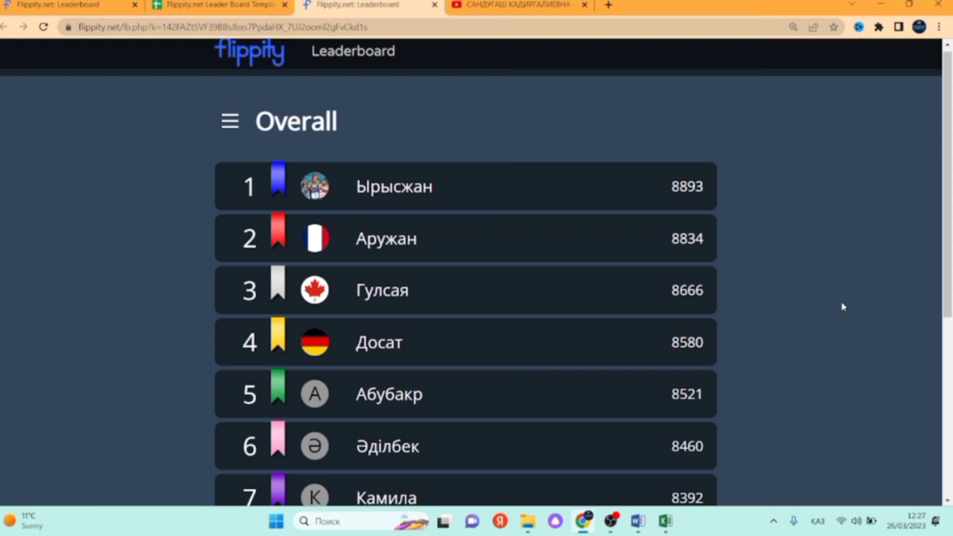
scroll(844, 305, "down", 2)
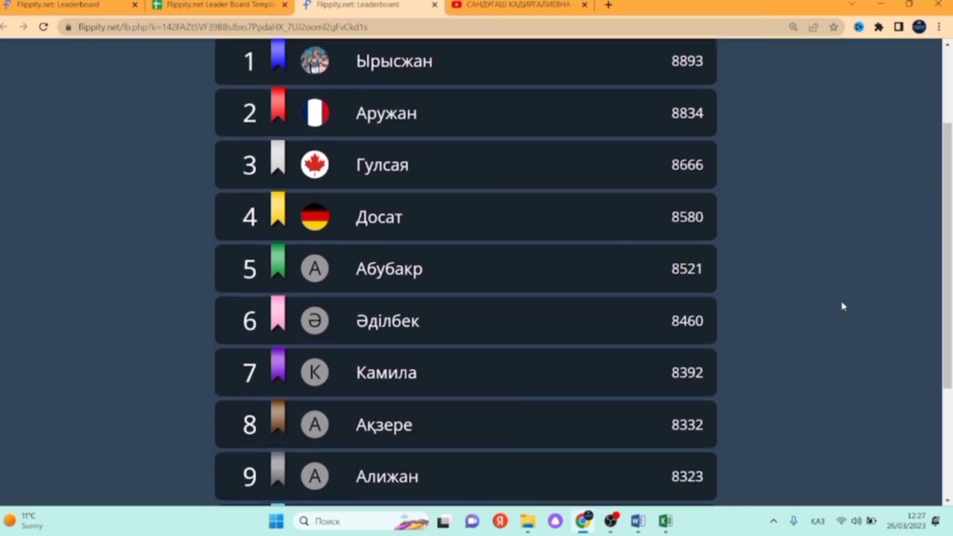
scroll(843, 305, "up", 2)
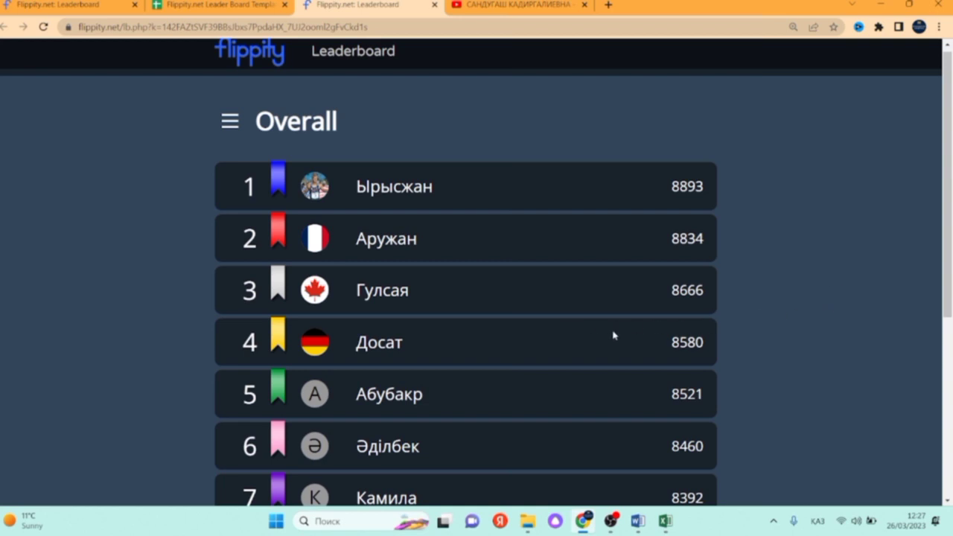
- Expand the Overall ranking to include the participants below tenth place
scroll(618, 335, "down", 4)
left_click(465, 395)
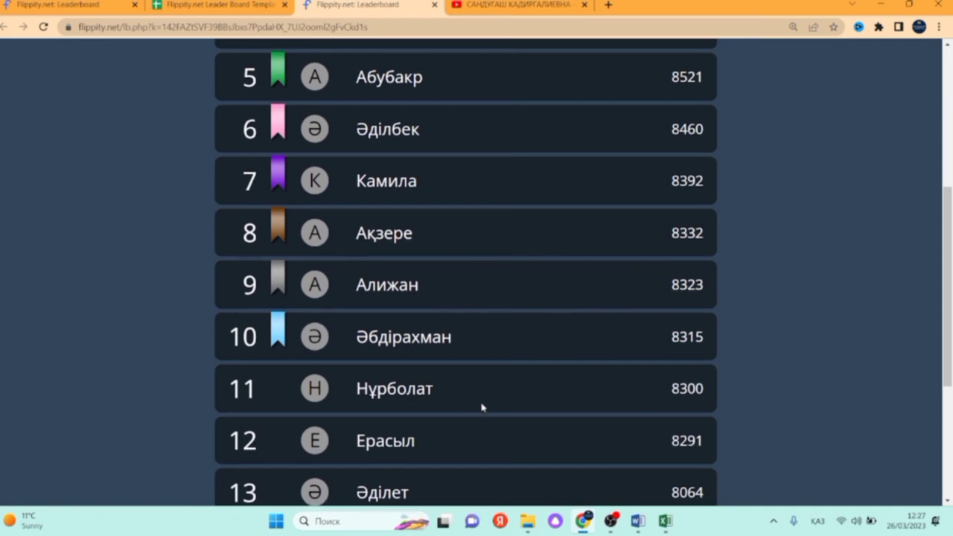
scroll(476, 404, "down", 3)
left_click(465, 462)
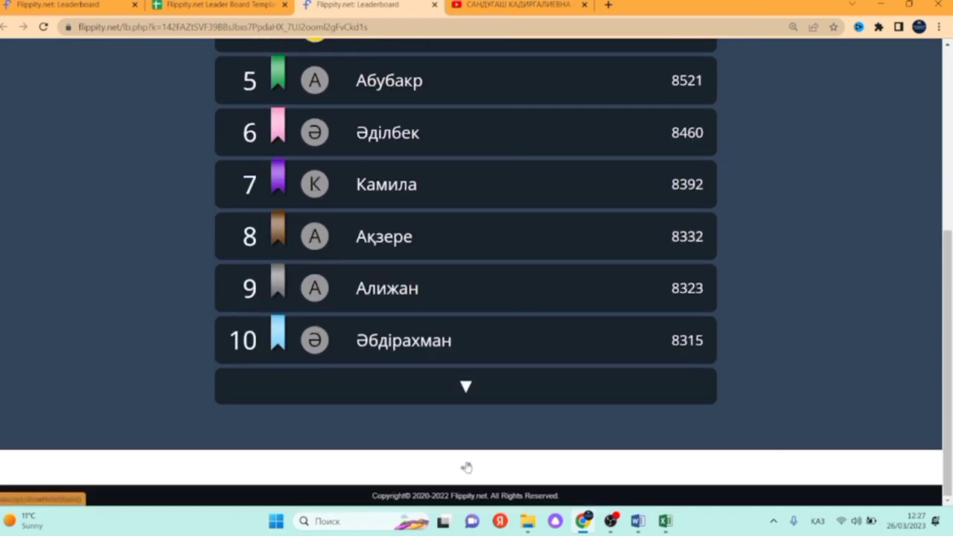
left_click(462, 385)
scroll(543, 380, "up", 7)
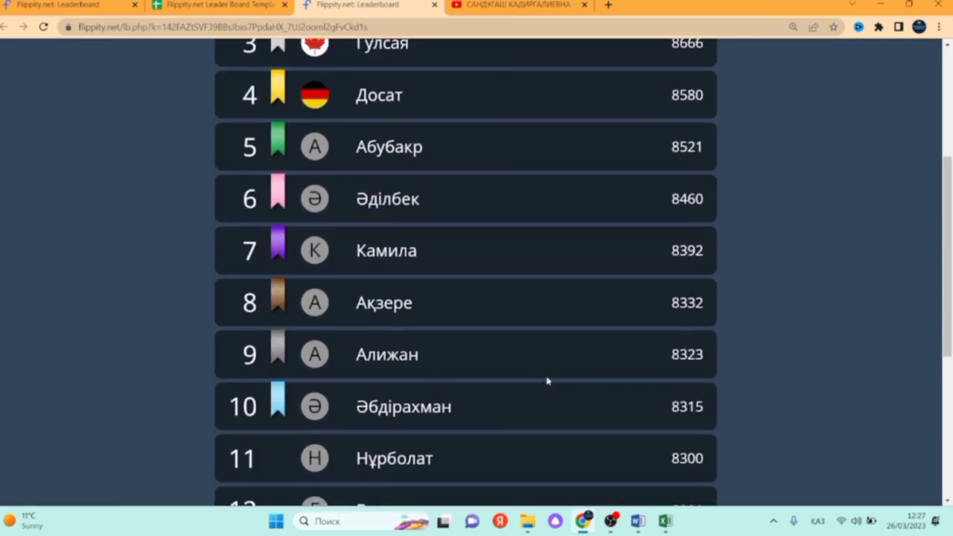
- Review the ribbons, avatars, participant names and scores in the expanded Overall ranking
scroll(485, 206, "down", 4)
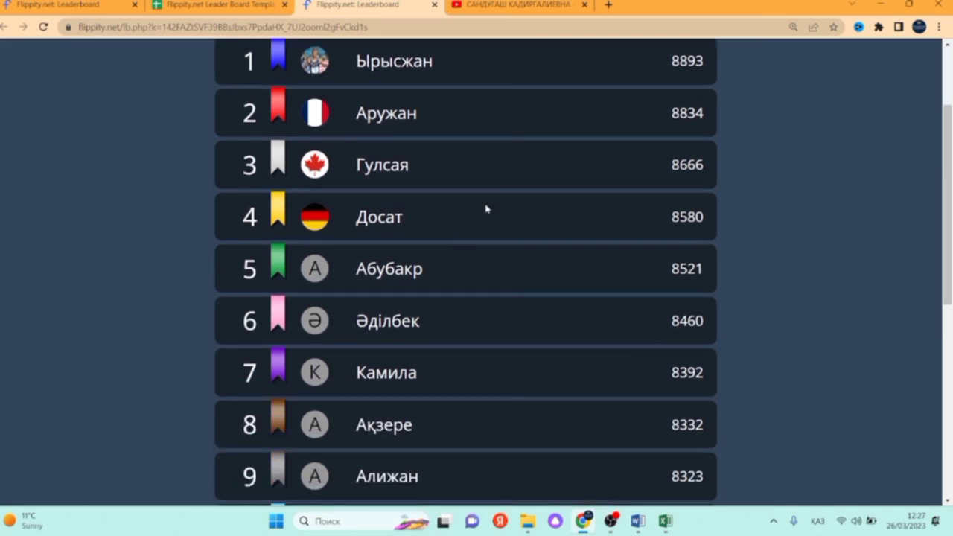
scroll(507, 223, "up", 3)
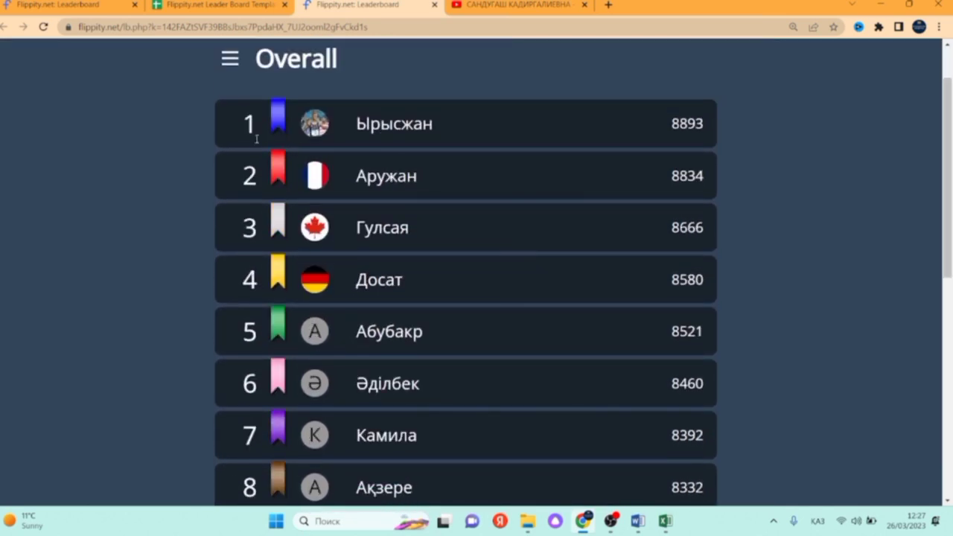
scroll(291, 252, "down", 3)
scroll(319, 328, "up", 4)
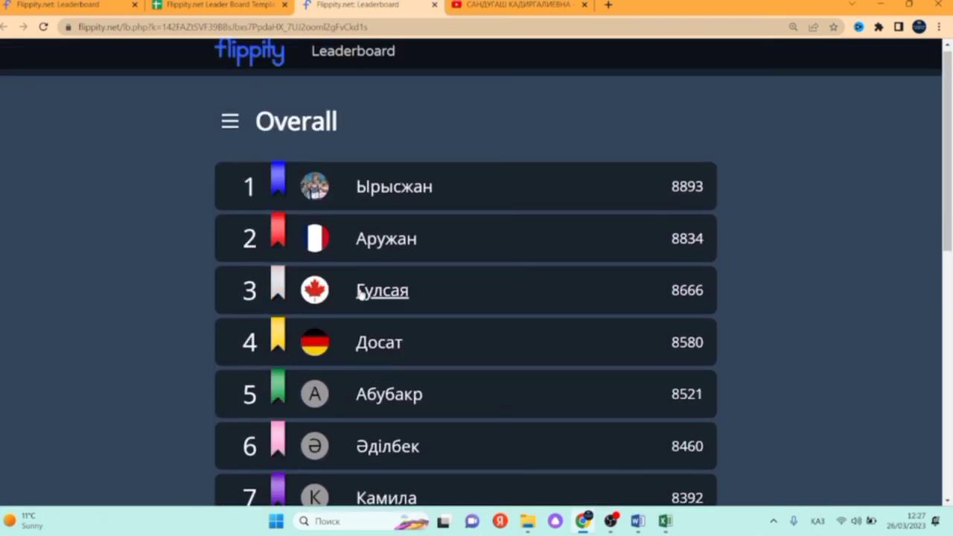
scroll(365, 293, "down", 3)
scroll(400, 179, "up", 3)
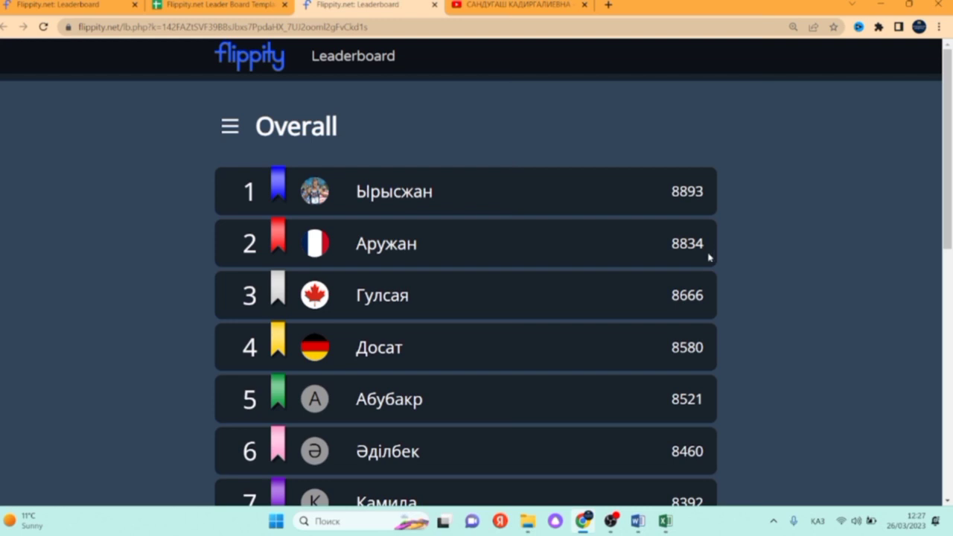
scroll(660, 278, "down", 3)
scroll(663, 260, "up", 2)
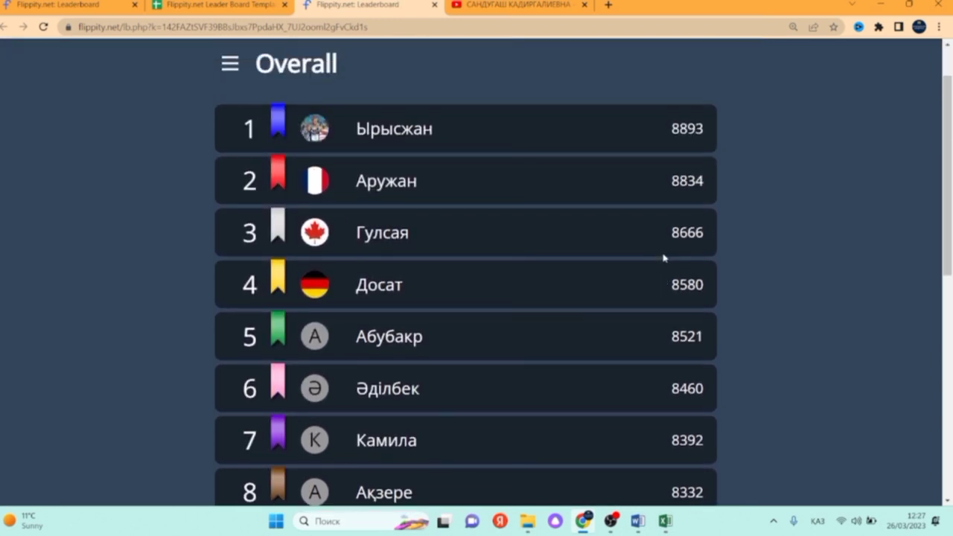
scroll(663, 262, "up", 1)
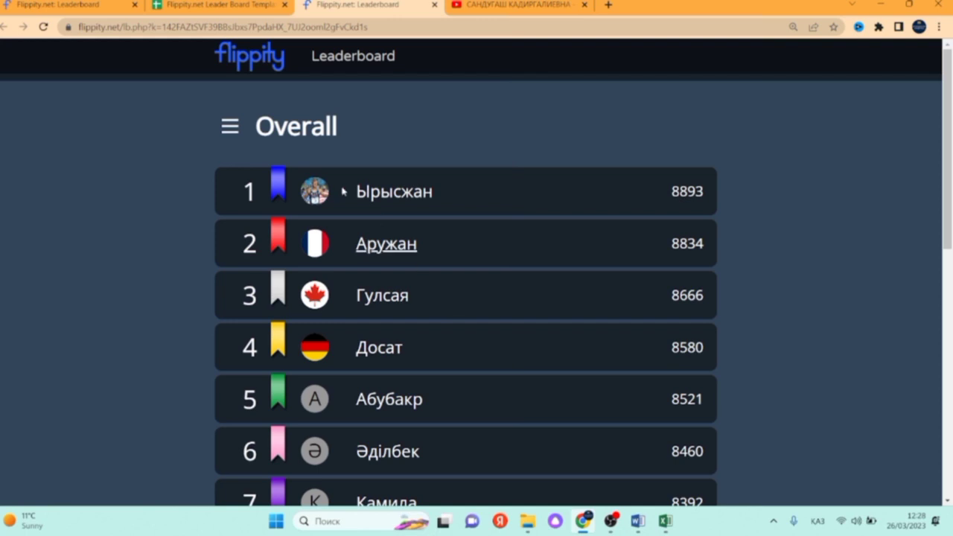
- Open the "100 метр" category of the leaderboard and review its description and ranking
left_click(229, 129)
scroll(407, 231, "down", 1)
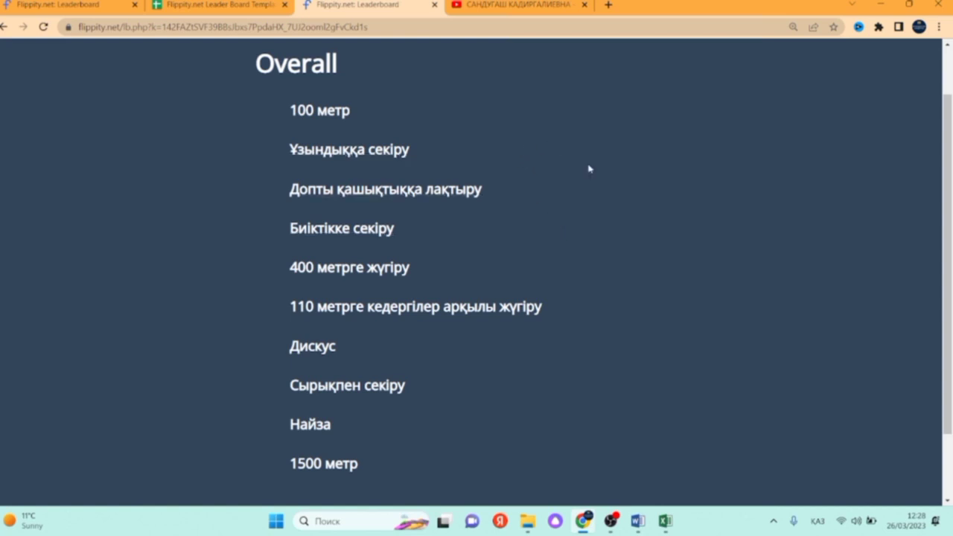
left_click(322, 111)
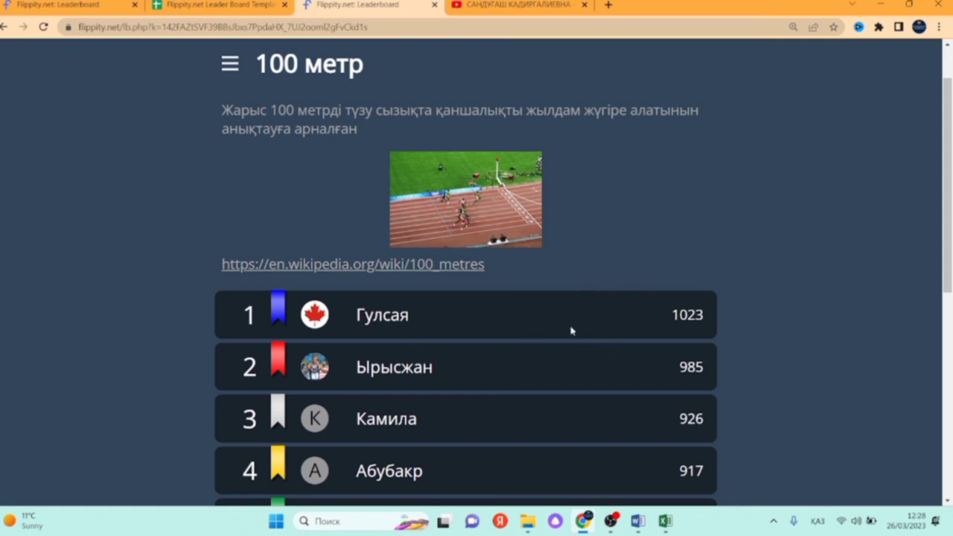
scroll(688, 343, "down", 2)
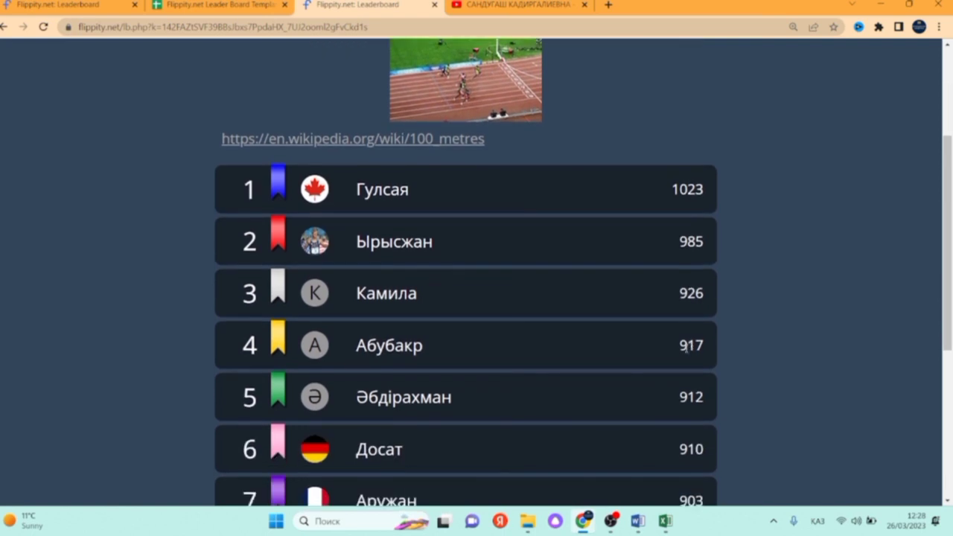
- View the "Ұзындыққа секіру" category with its description, picture and ranking
scroll(687, 348, "up", 2)
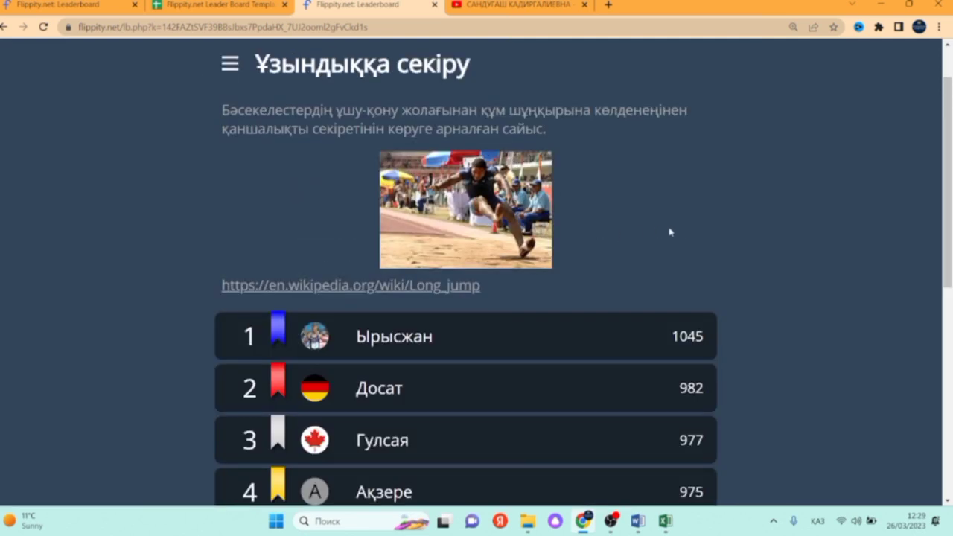
scroll(676, 267, "down", 1)
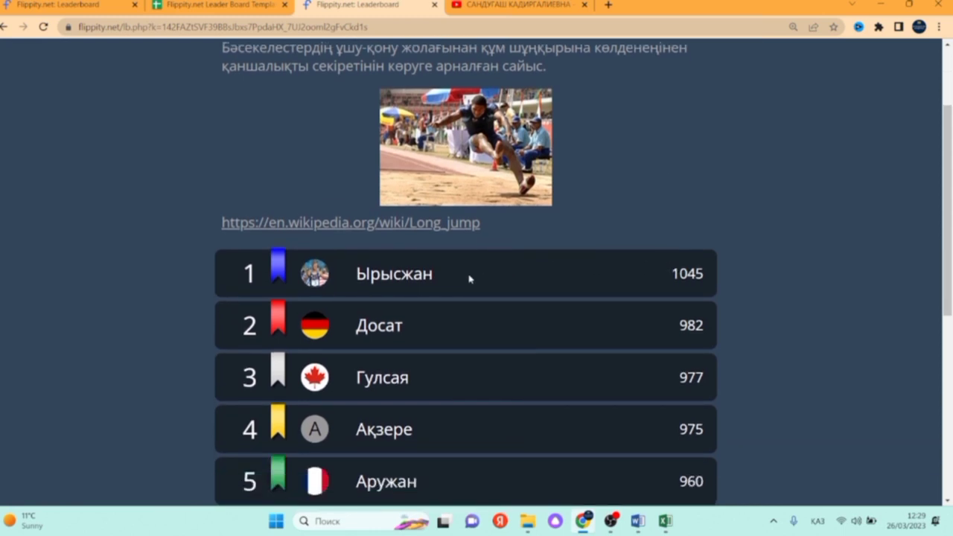
scroll(672, 277, "up", 2)
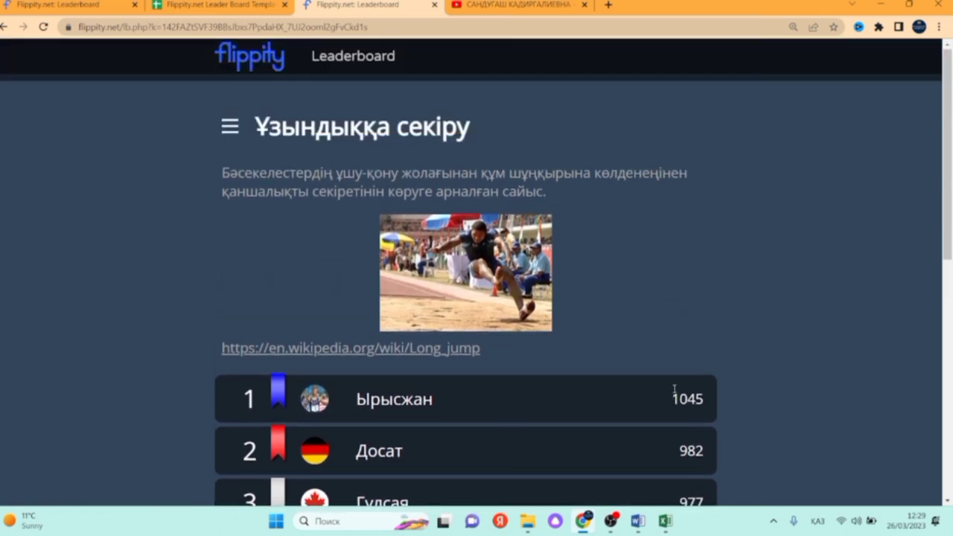
- Switch the leaderboard to the "Допты қашықтыққа лақтыру" category and look over its ranking
left_click(226, 134)
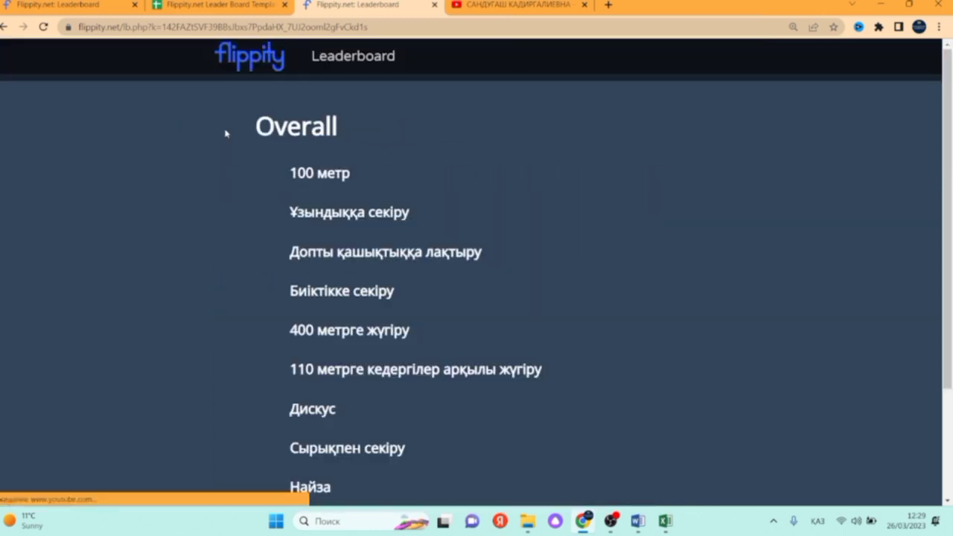
left_click(350, 255)
scroll(602, 301, "down", 1)
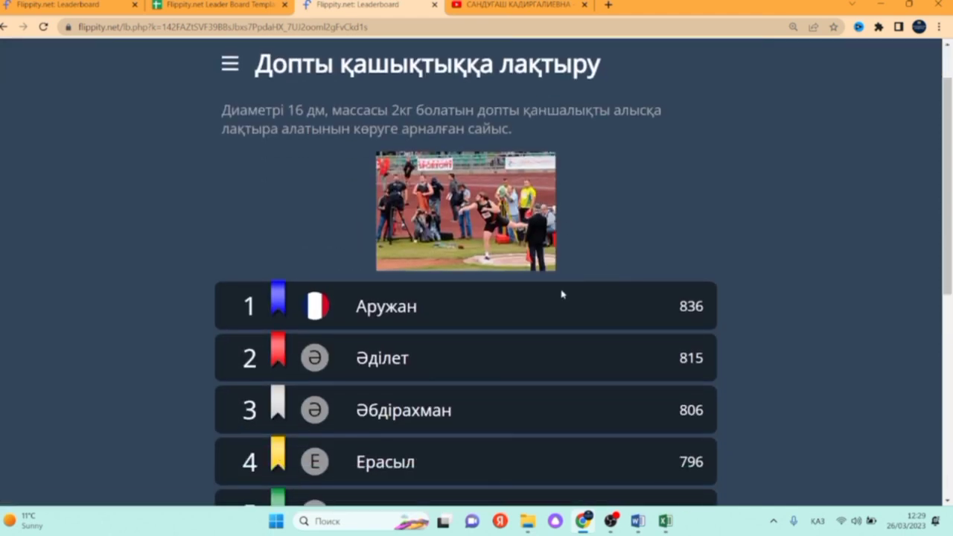
scroll(596, 298, "up", 1)
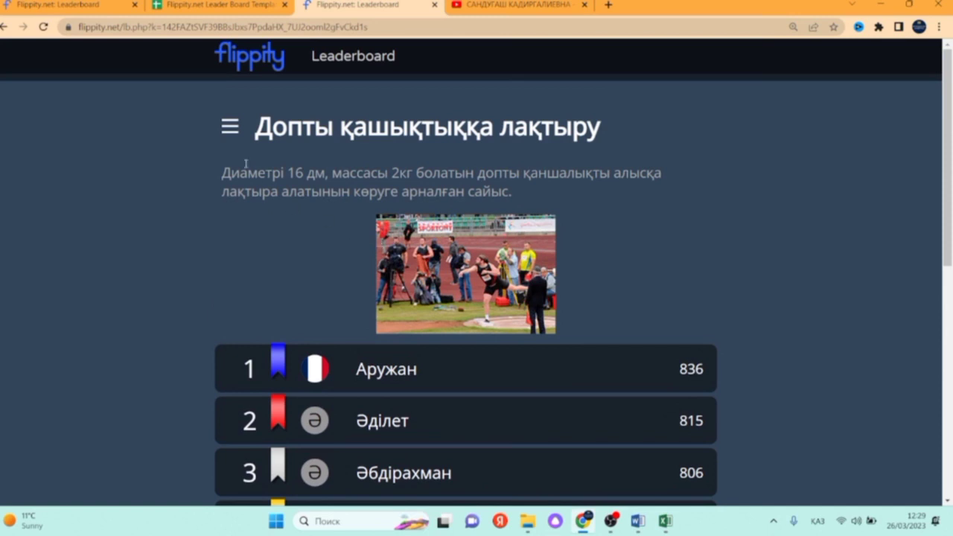
- Switch the leaderboard to the "400 метрге жүгіру" category and look through its ranking
left_click(231, 128)
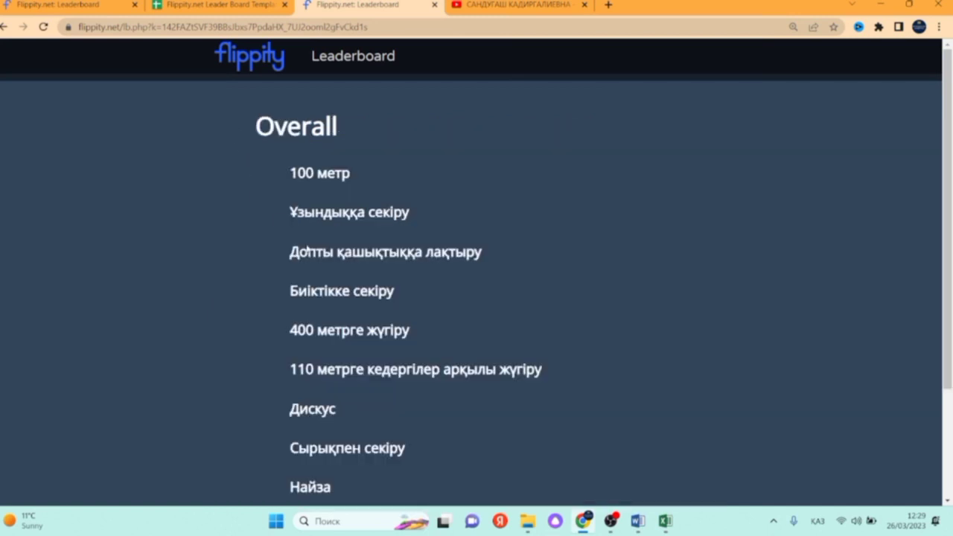
left_click(343, 330)
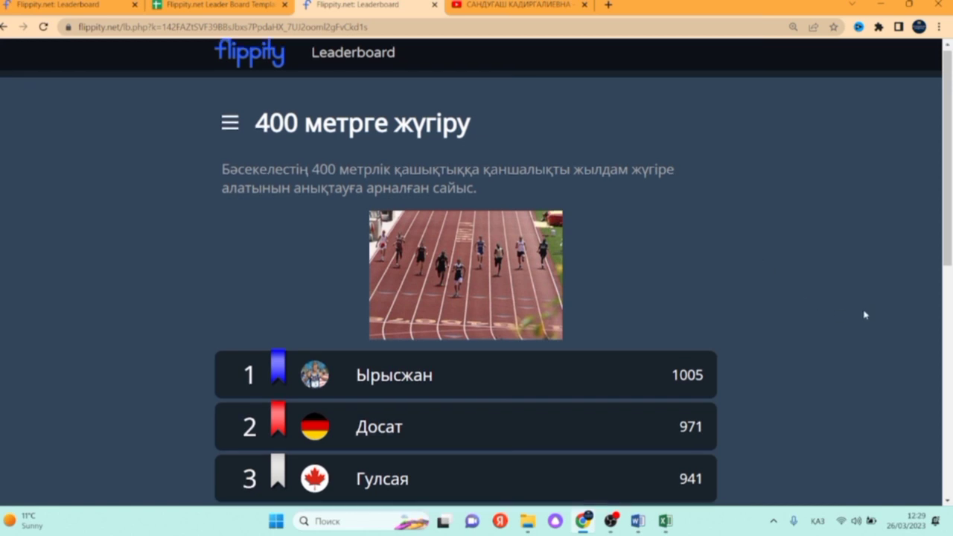
scroll(866, 315, "down", 2)
scroll(865, 315, "up", 2)
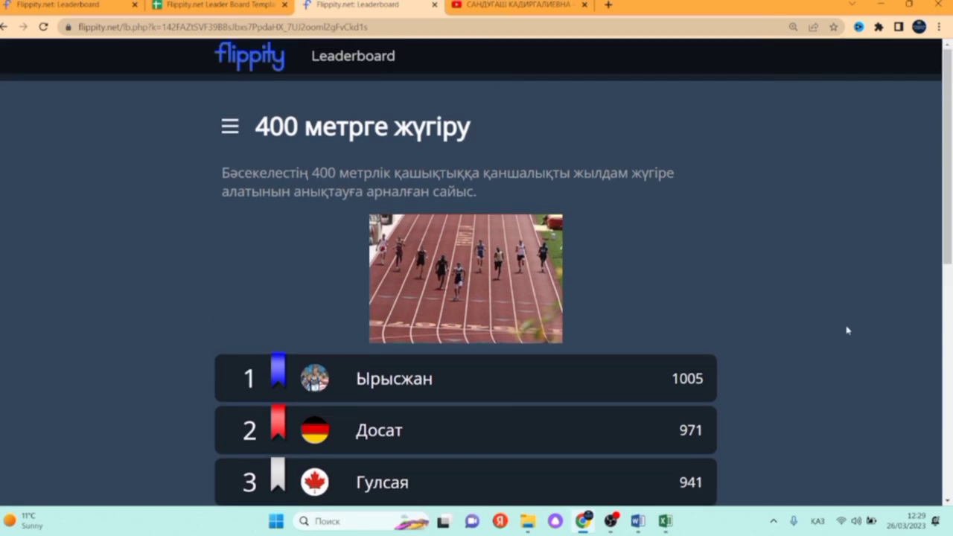
scroll(844, 333, "down", 3)
scroll(844, 334, "up", 3)
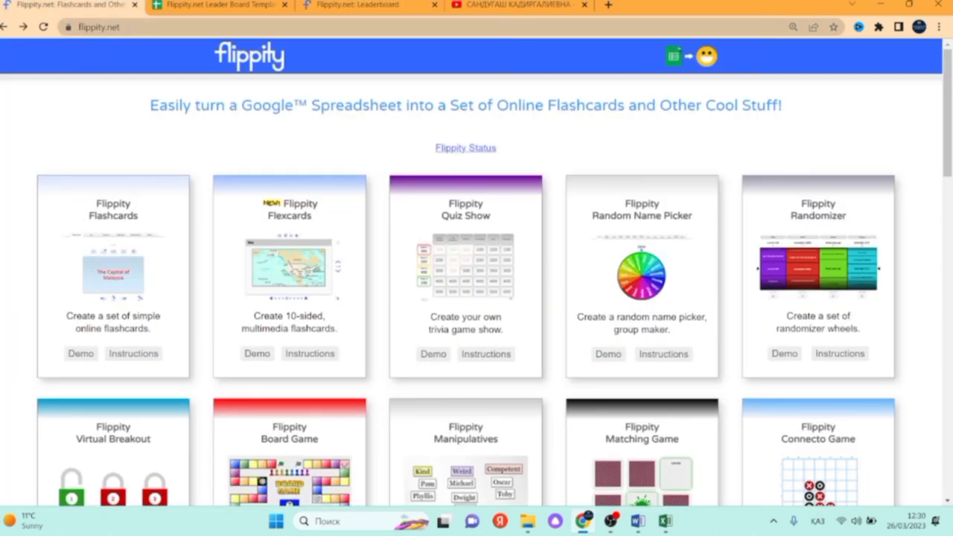
- Locate the Leader Board template among the activities on the flippity.net home page
left_click(138, 28)
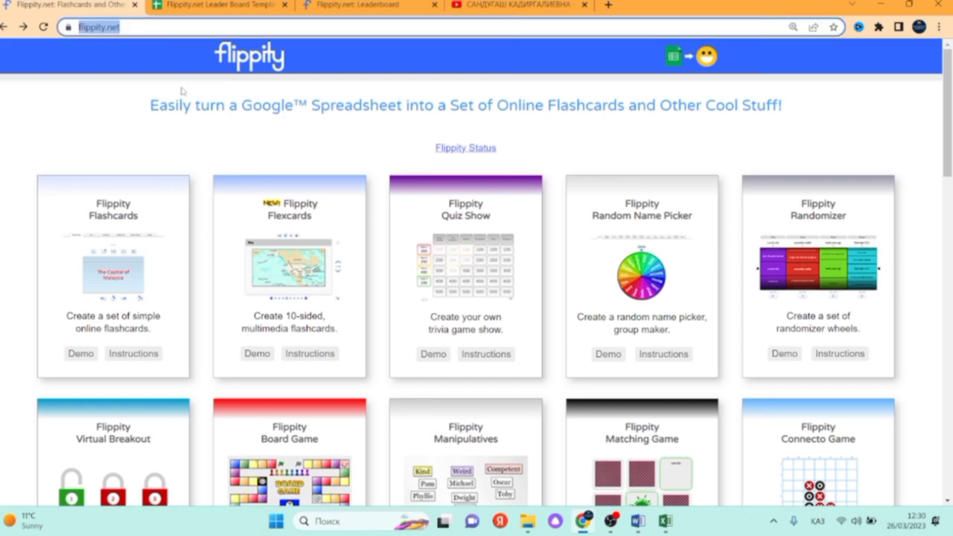
scroll(725, 283, "down", 5)
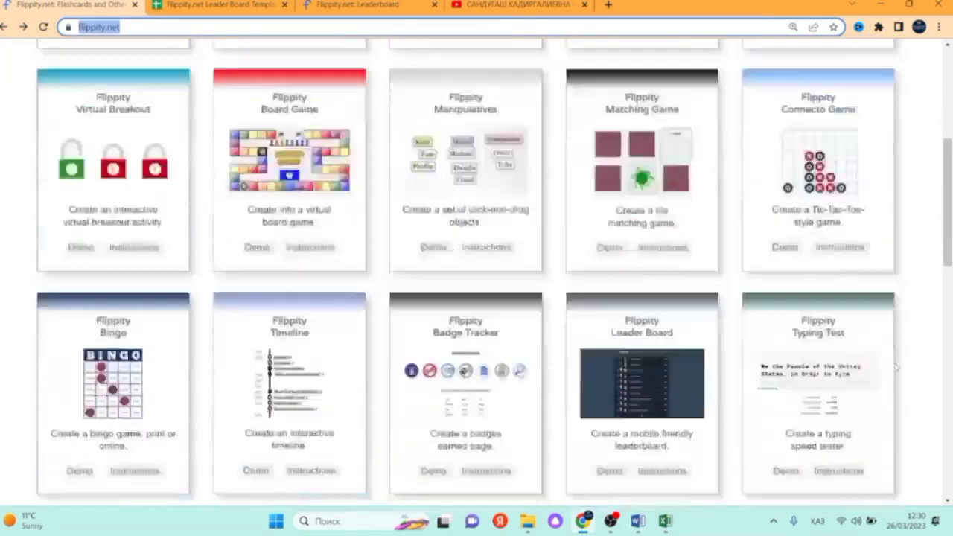
scroll(897, 366, "down", 2)
left_click(916, 361)
scroll(894, 365, "down", 1)
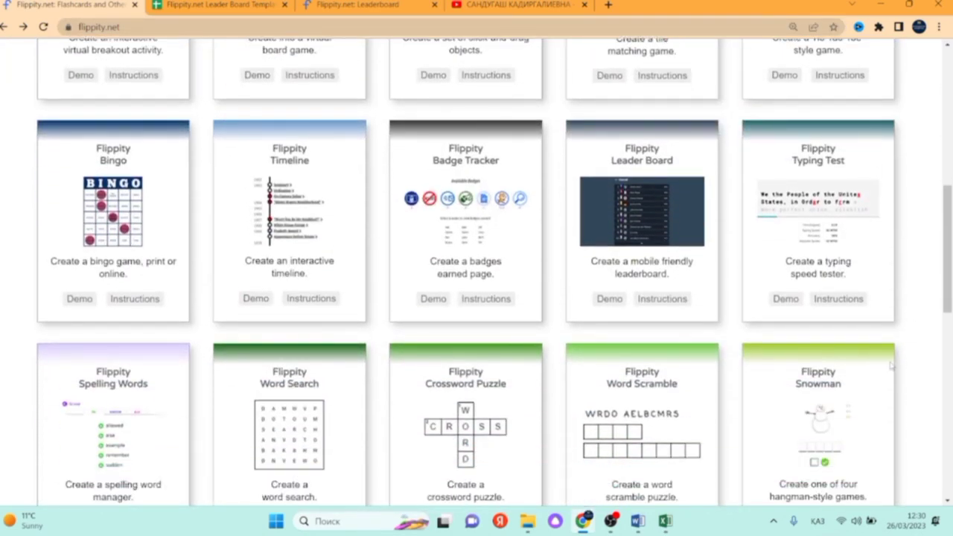
- Open the Leader Board instructions and make a copy of the Google Sheets template linked in Step 1
scroll(892, 365, "up", 2)
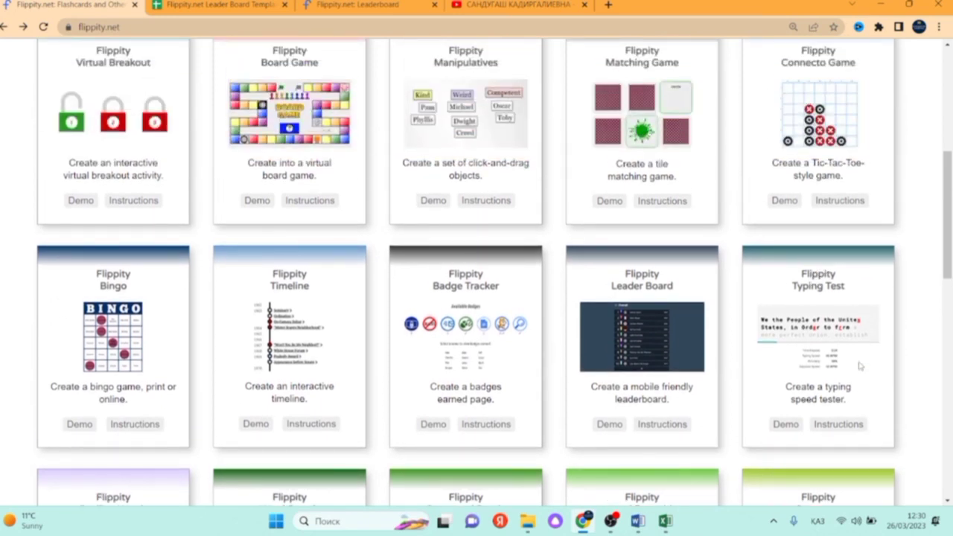
scroll(868, 368, "down", 3)
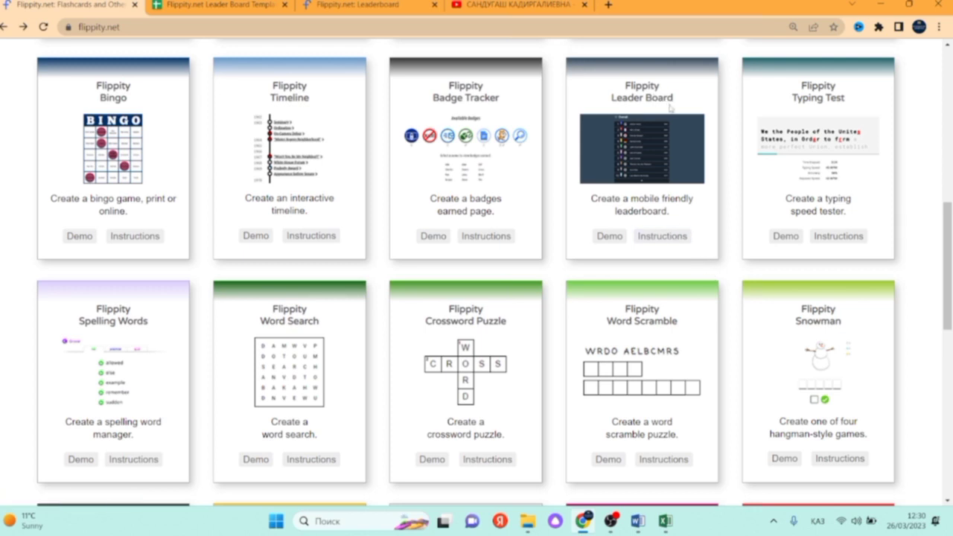
left_click(668, 237)
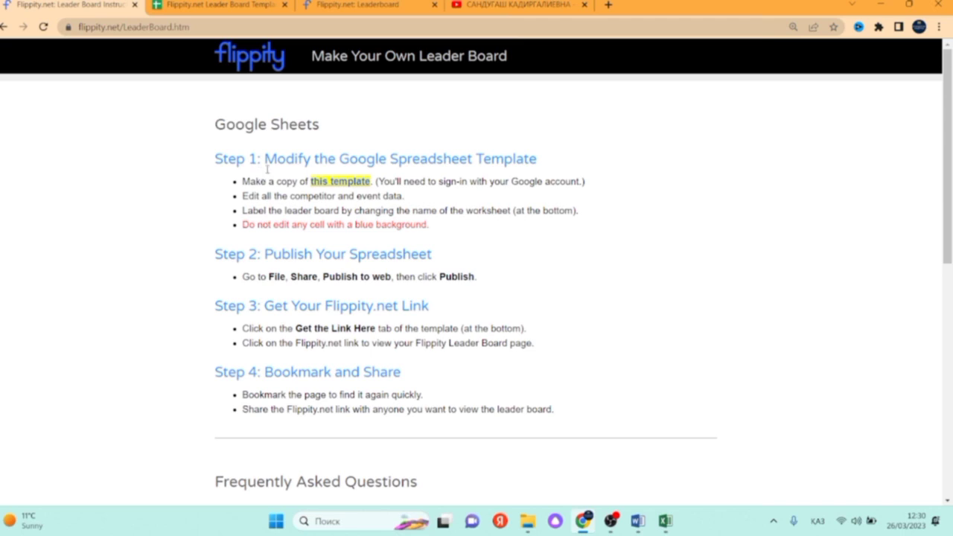
left_click(331, 185)
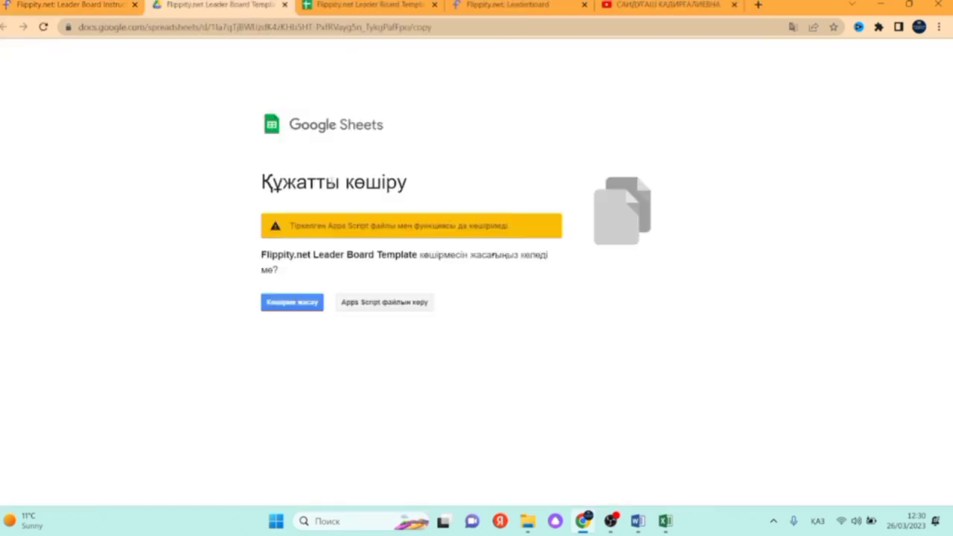
left_click(299, 303)
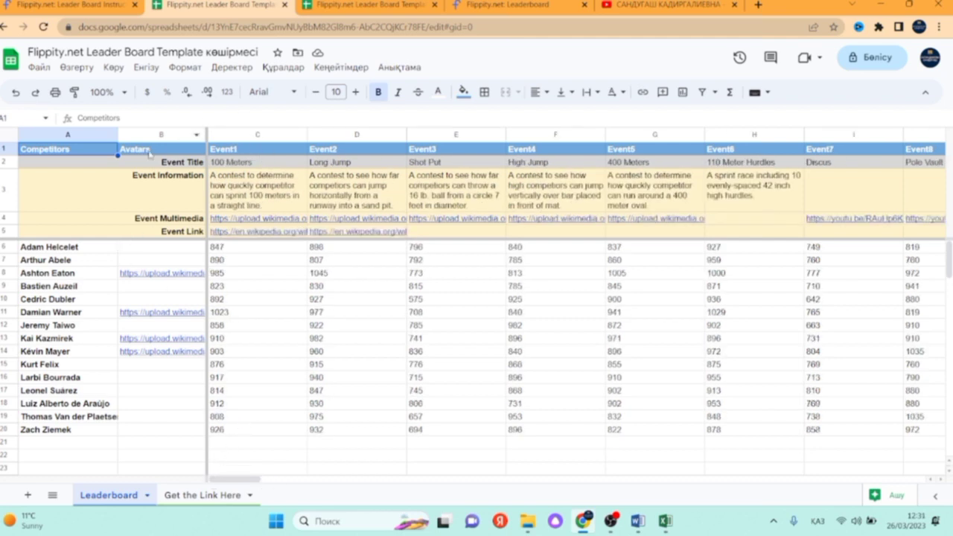
- Look over the template copy's event headers, competitor column and score area
left_click_drag(134, 152, 896, 158)
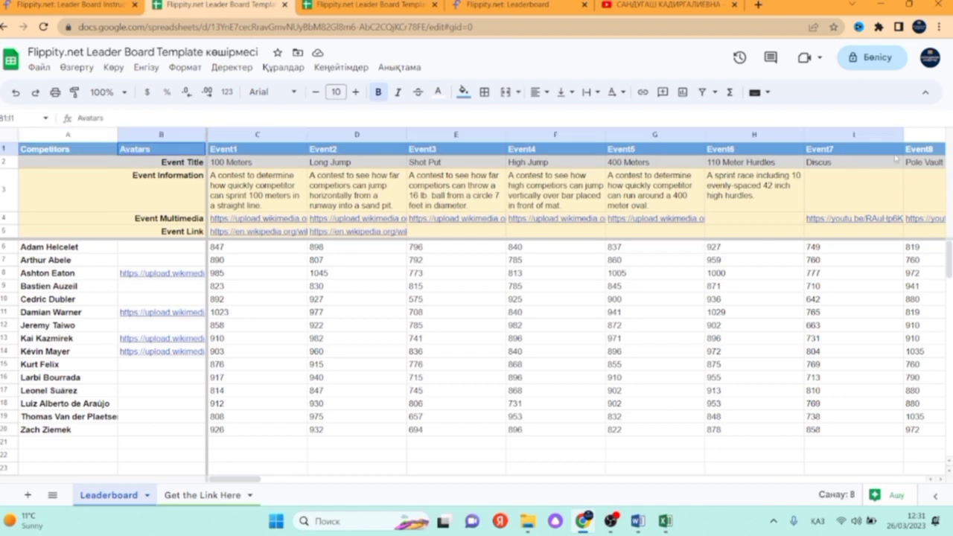
left_click_drag(58, 252, 75, 441)
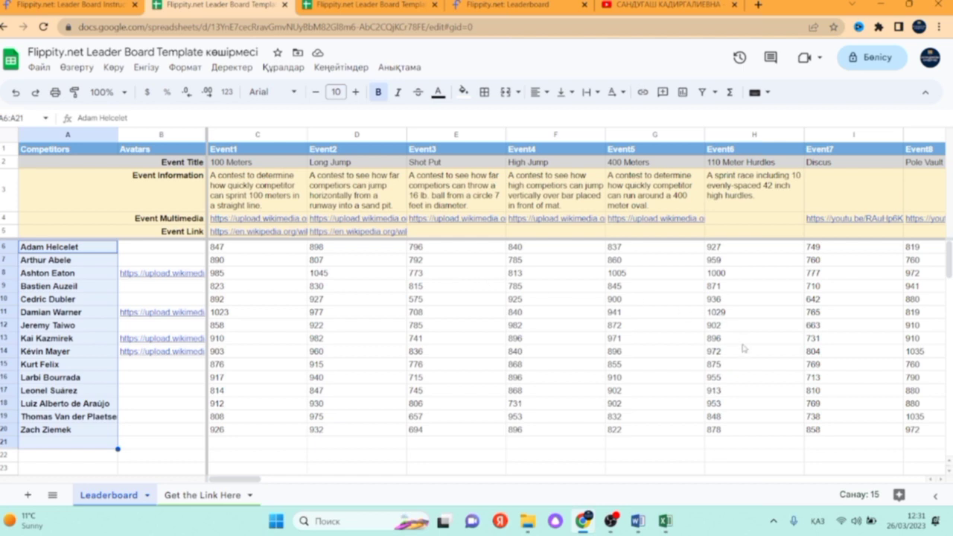
left_click_drag(743, 342, 58, 431)
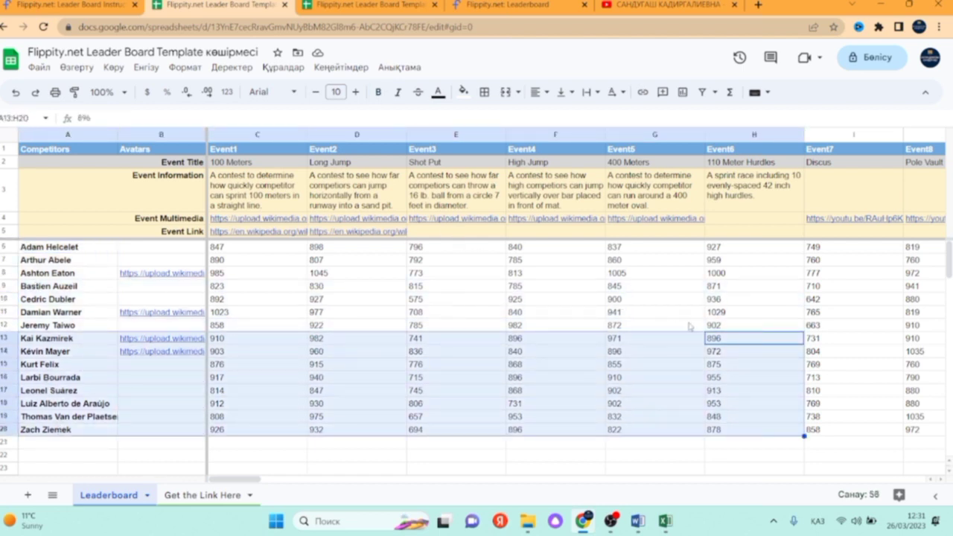
- Switch to the already translated Kazakh copy of the spreadsheet and review its event title and purpose rows
left_click(366, 5)
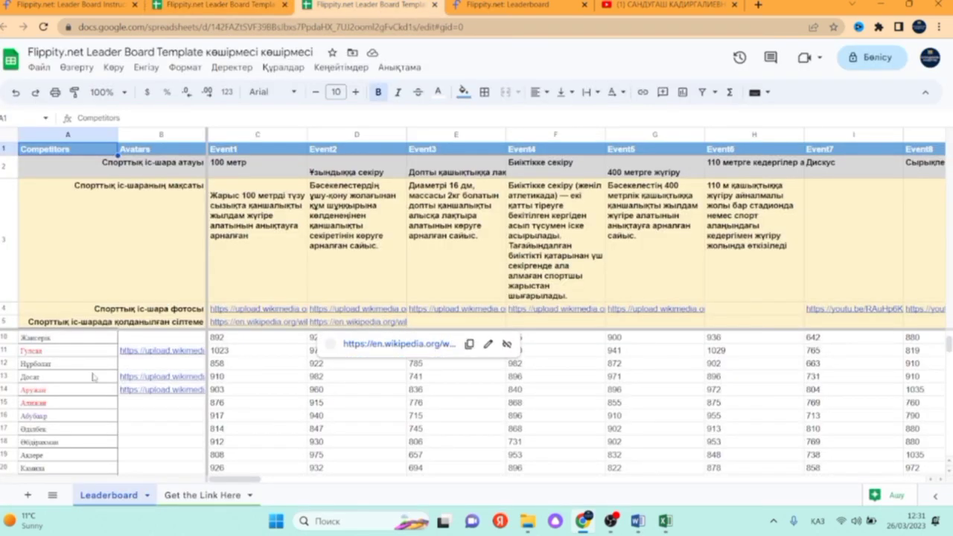
scroll(93, 378, "up", 2)
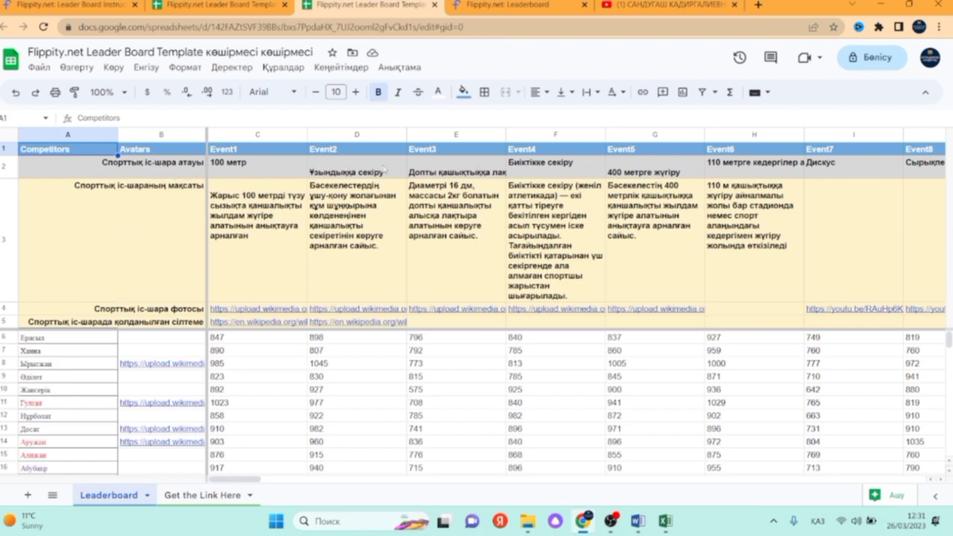
left_click(356, 170)
left_click(268, 171)
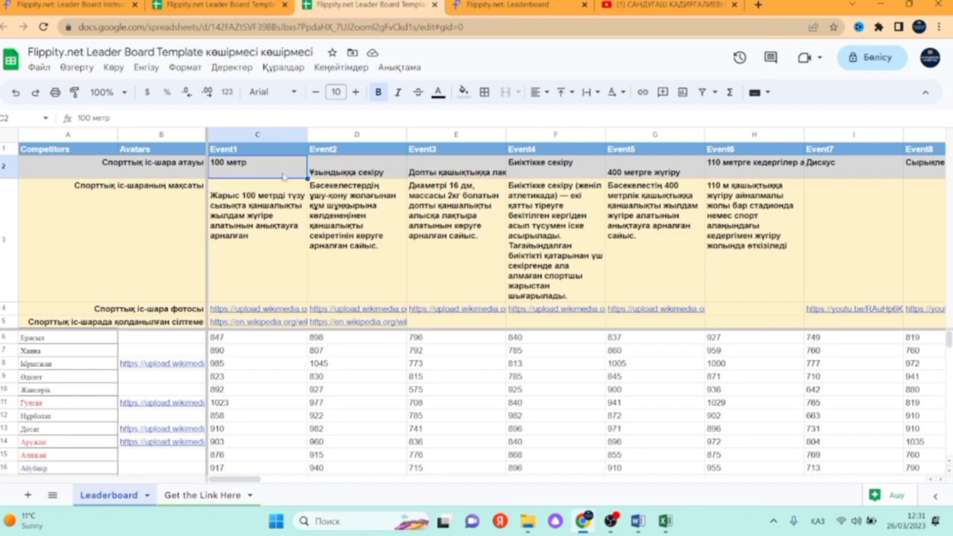
left_click(242, 239)
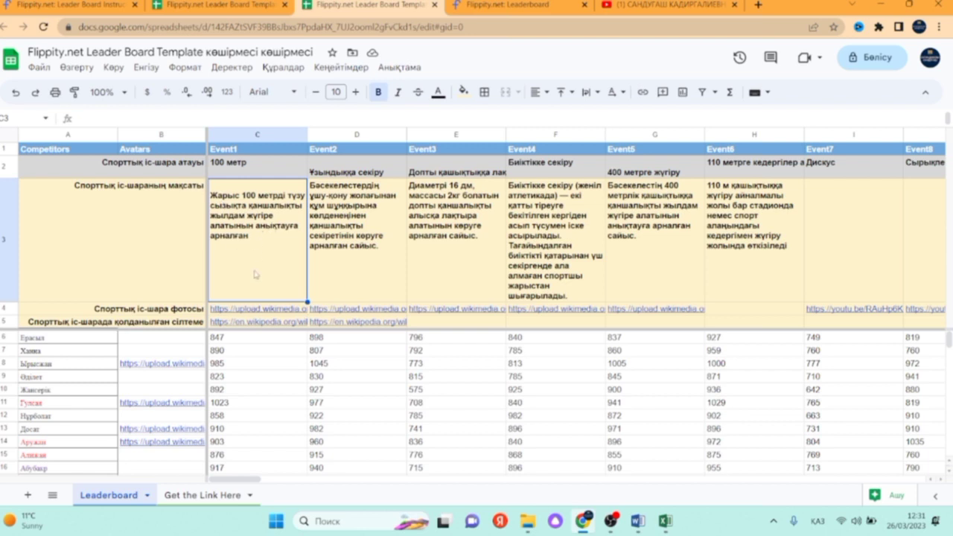
left_click(257, 308)
left_click(676, 284)
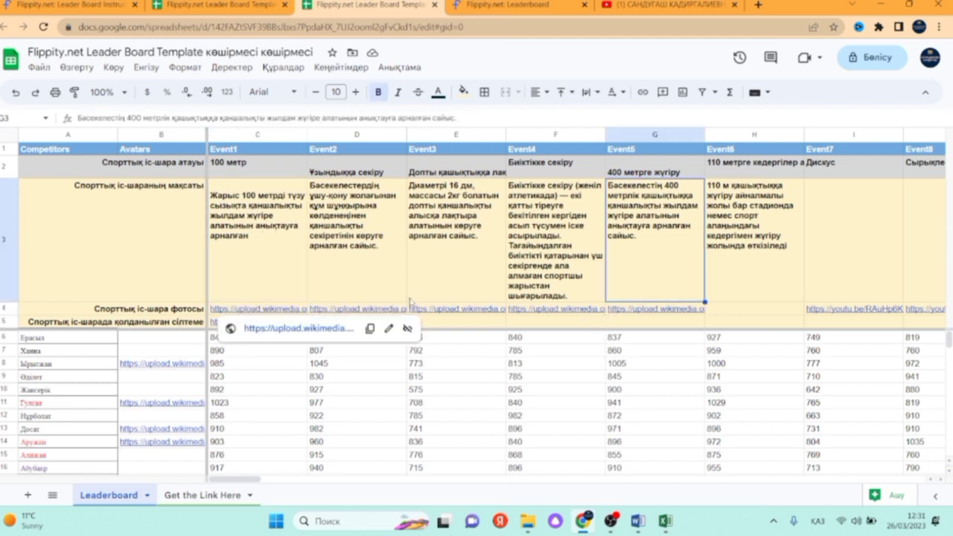
- Examine the "Спорттық іс-шара фотосы" picture URLs and the reference links in rows 4 and 5
left_click(241, 312)
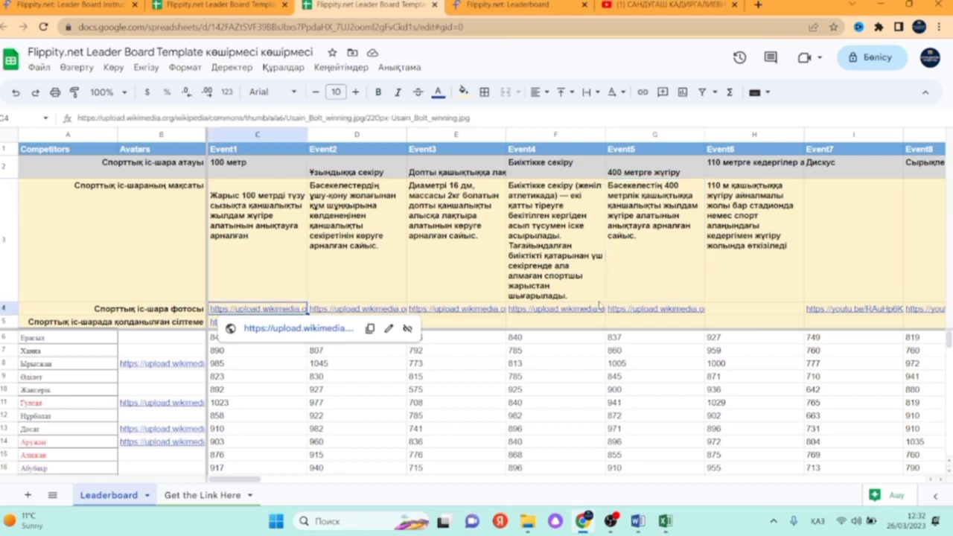
left_click(187, 313)
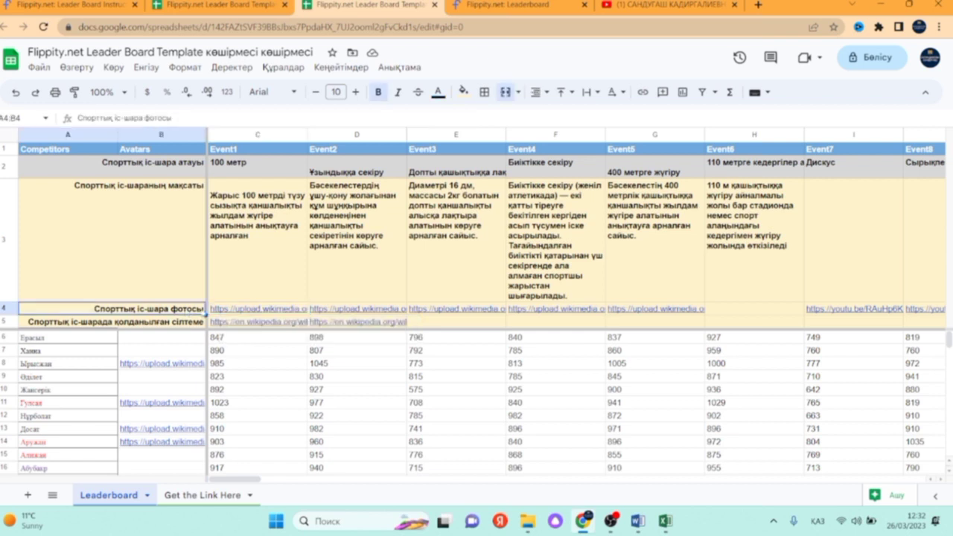
mouse_move(240, 326)
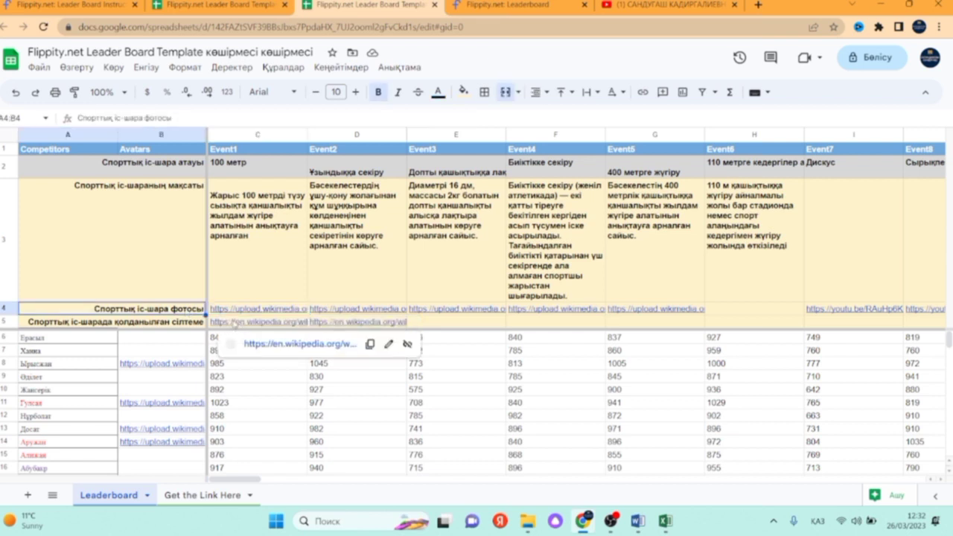
left_click(415, 312)
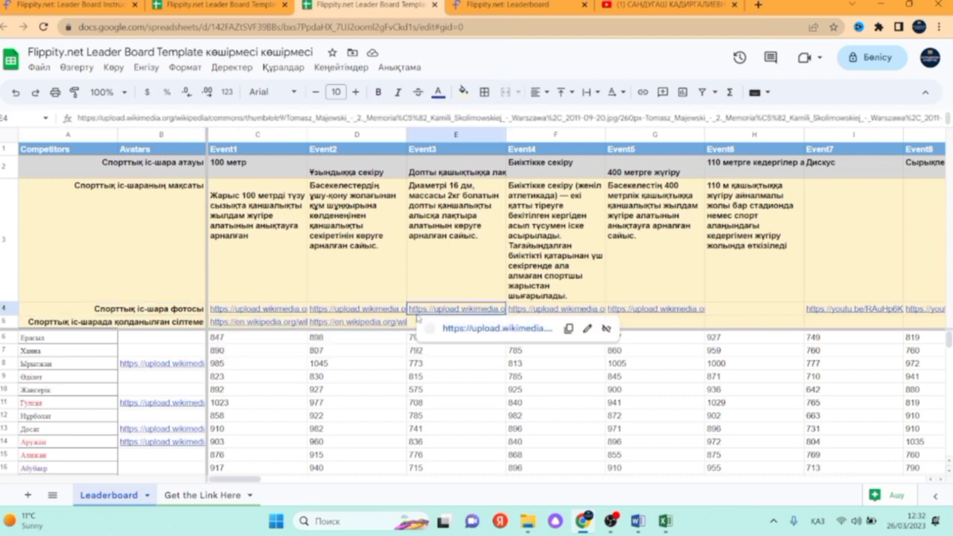
left_click_drag(279, 313, 904, 321)
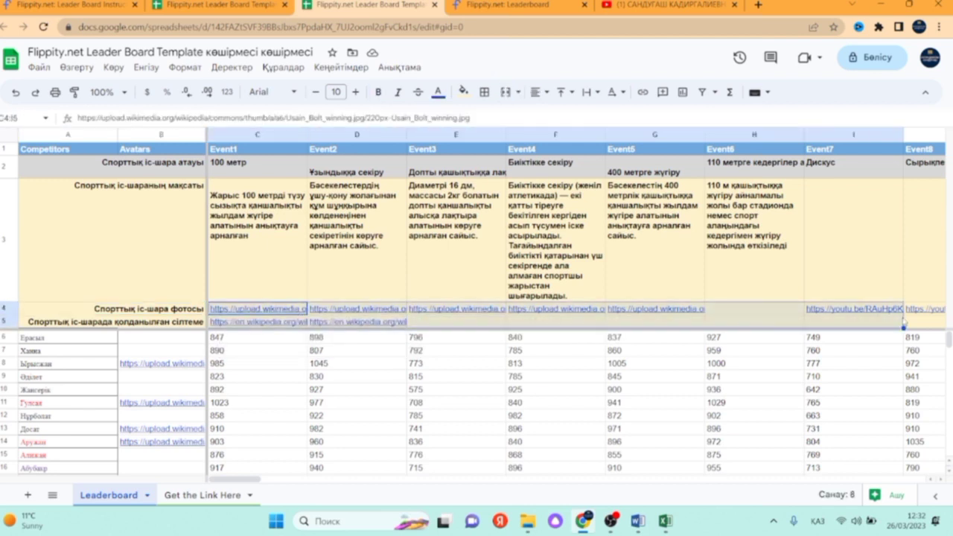
left_click(377, 391)
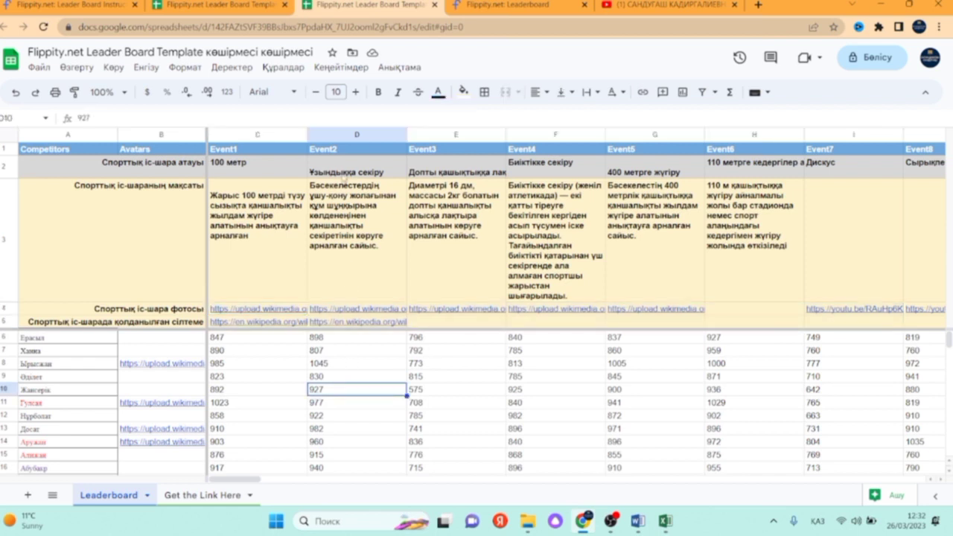
- Review the Event1 to Event3 titles and the descriptions of Event4 to Event6
left_click(265, 170)
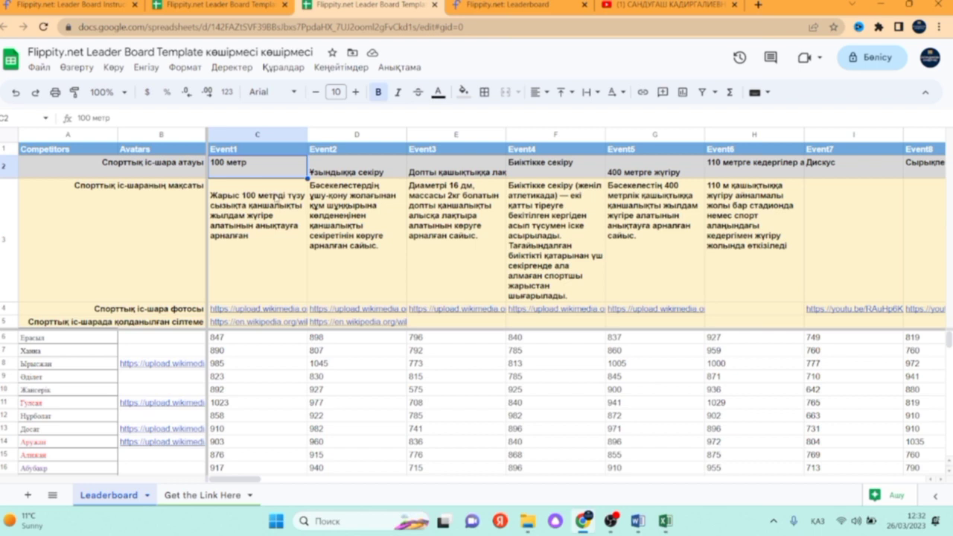
left_click(277, 198)
left_click(274, 168)
left_click(369, 175)
left_click(479, 170)
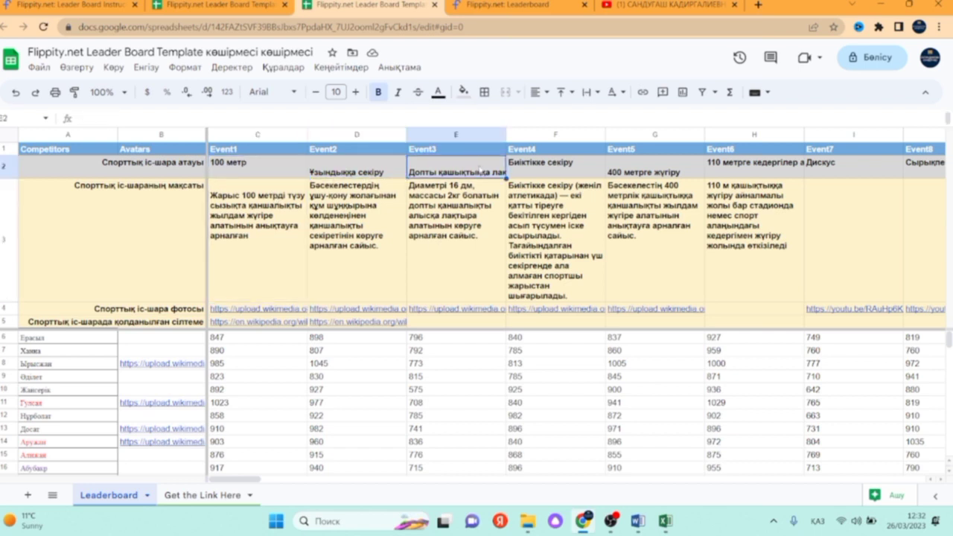
left_click(583, 228)
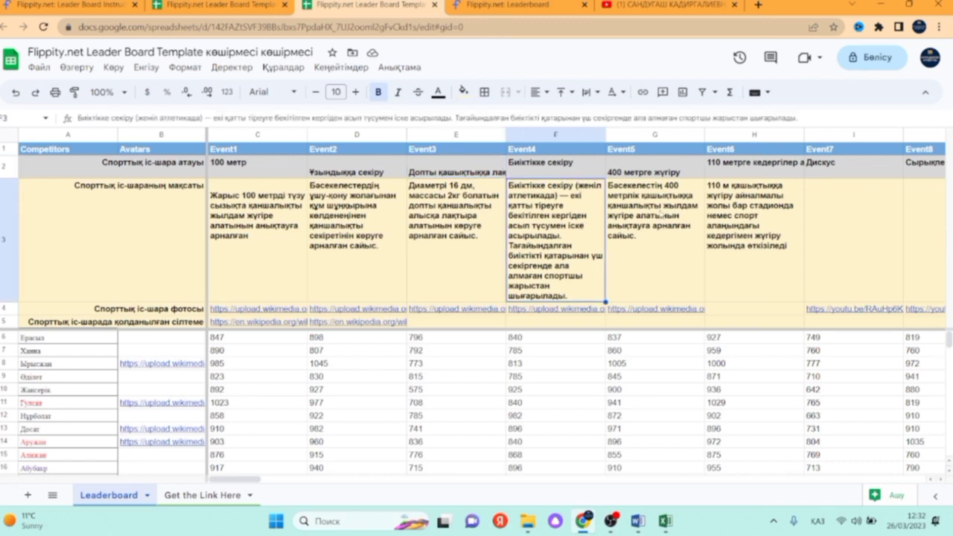
left_click(663, 215)
left_click(739, 213)
- Go through the "Спорттық іс-шараның мақсаты" descriptions in row 3 from Event1 to Event6
left_click(256, 226)
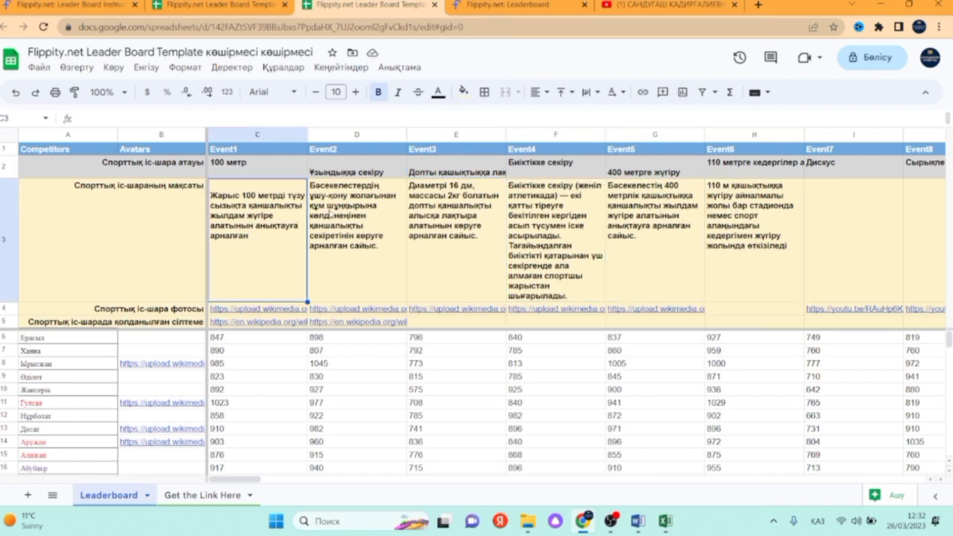
left_click(332, 215)
left_click(418, 220)
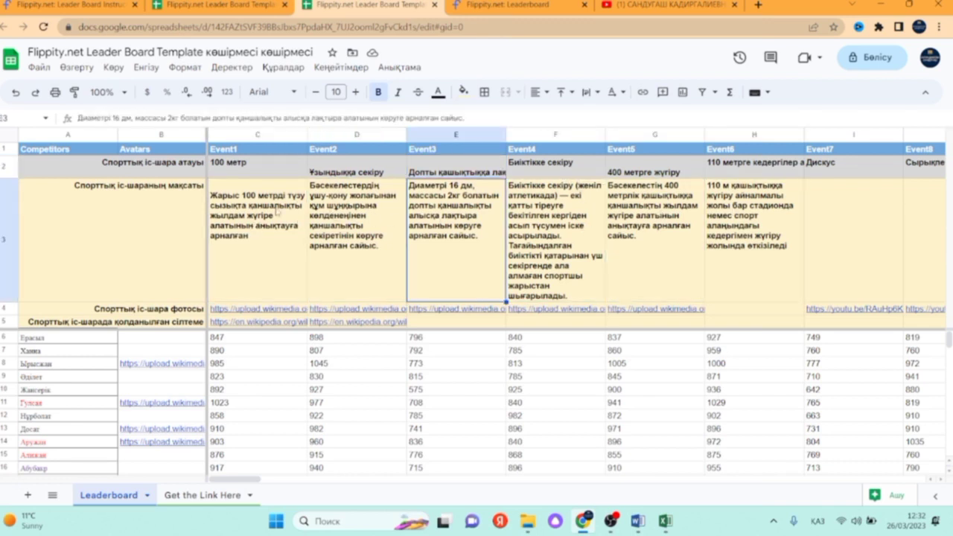
left_click(247, 219)
left_click(349, 212)
left_click(430, 215)
left_click(544, 224)
left_click(654, 218)
left_click(774, 213)
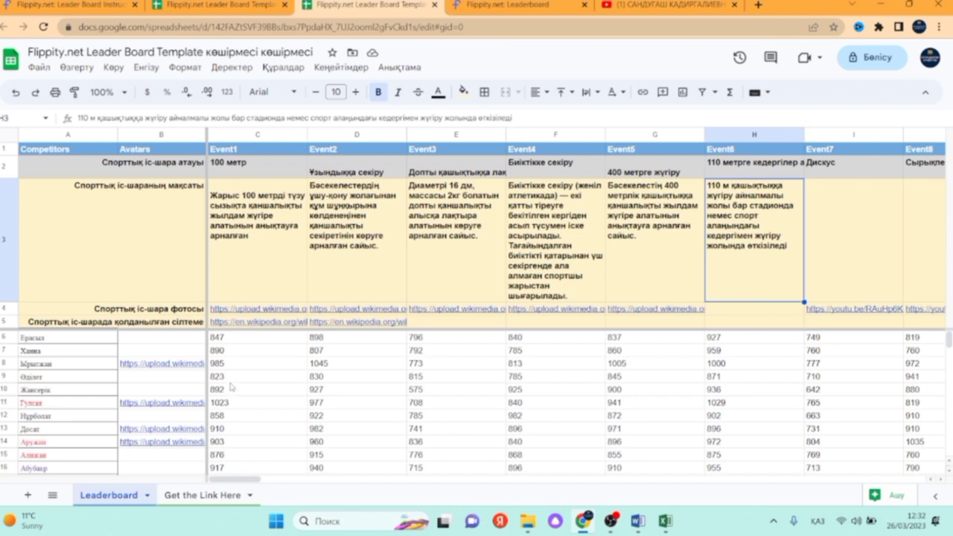
- Look through the competitors' scores in rows 6 to 14 across the Event1 to Event7 columns
left_click(228, 340)
left_click(336, 339)
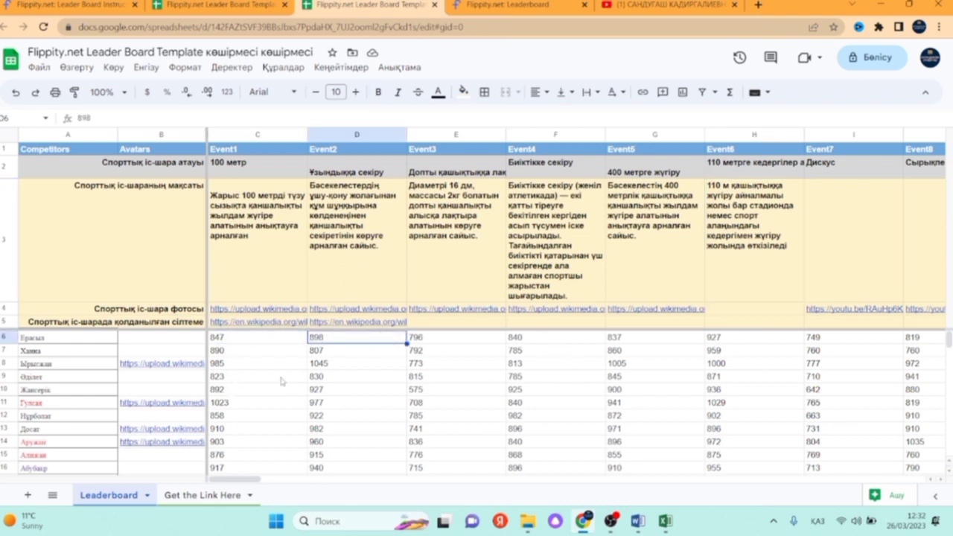
left_click(278, 365)
left_click(327, 367)
left_click(417, 370)
left_click(705, 431)
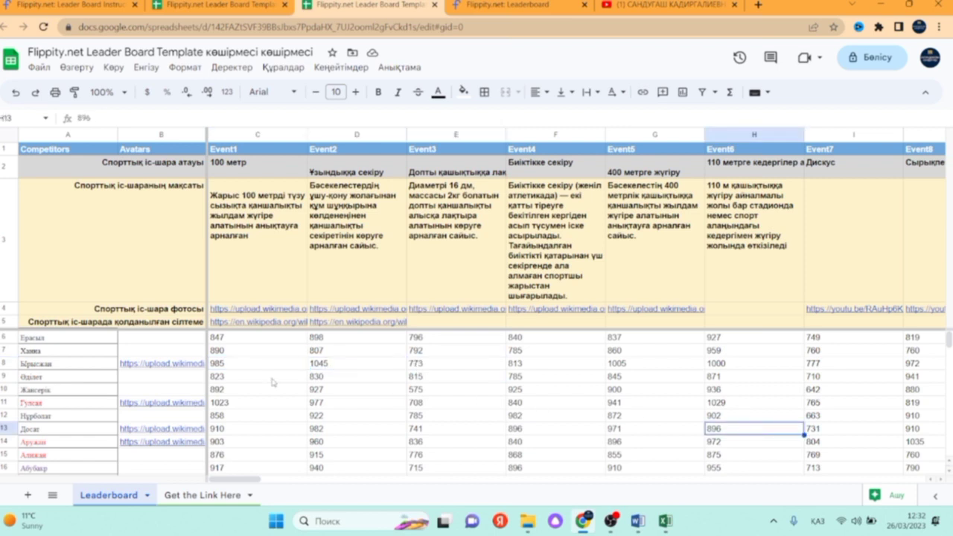
left_click(309, 432)
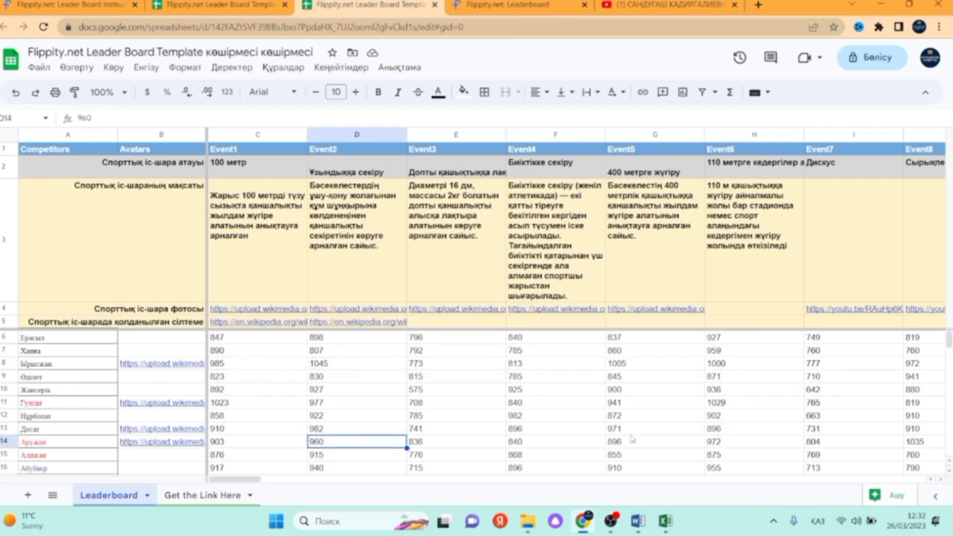
left_click(634, 432)
left_click(782, 433)
left_click(859, 434)
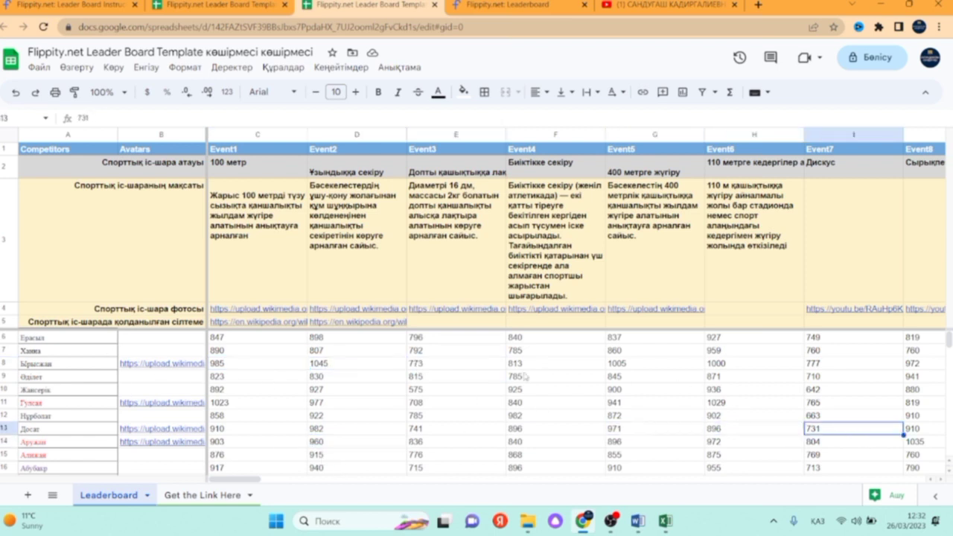
- Enter 120 as the Event1 score in cell C21 for the first competitor without scores
scroll(589, 421, "down", 1)
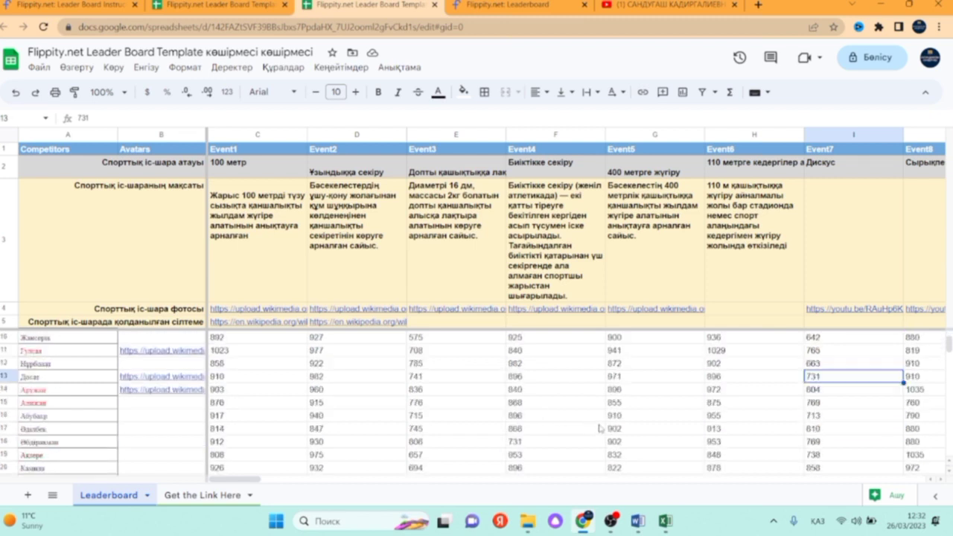
scroll(600, 430, "down", 1)
scroll(390, 438, "down", 1)
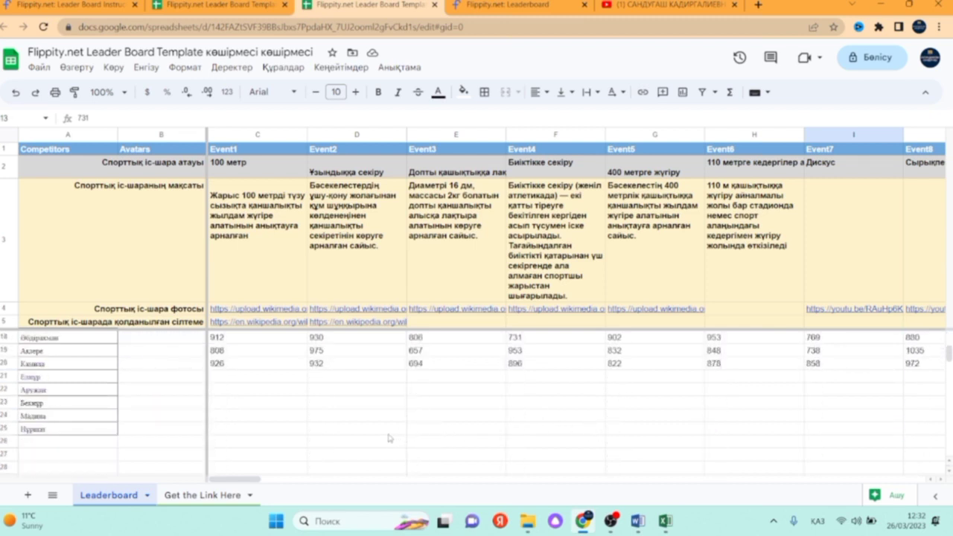
scroll(241, 415, "up", 1)
left_click(218, 429)
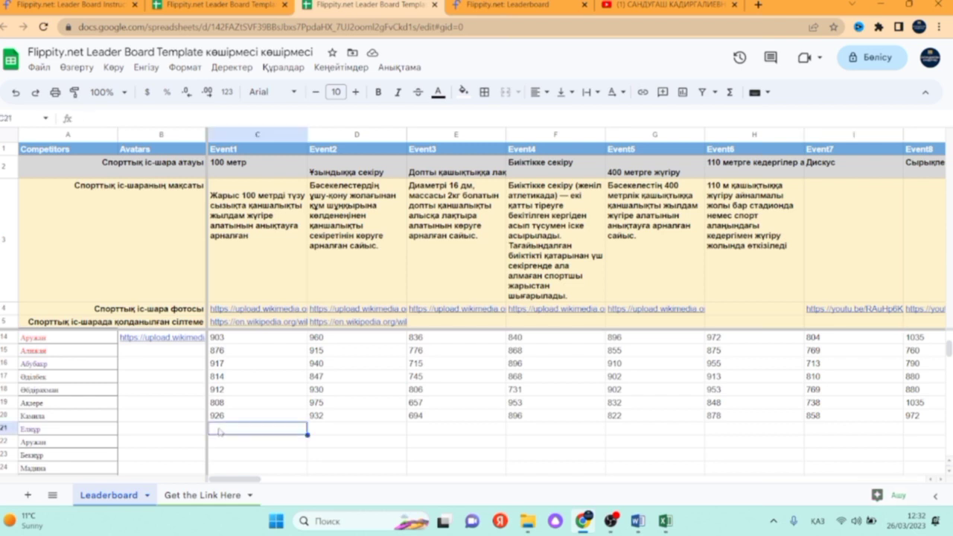
left_click(456, 427)
left_click(263, 433)
double_click(253, 429)
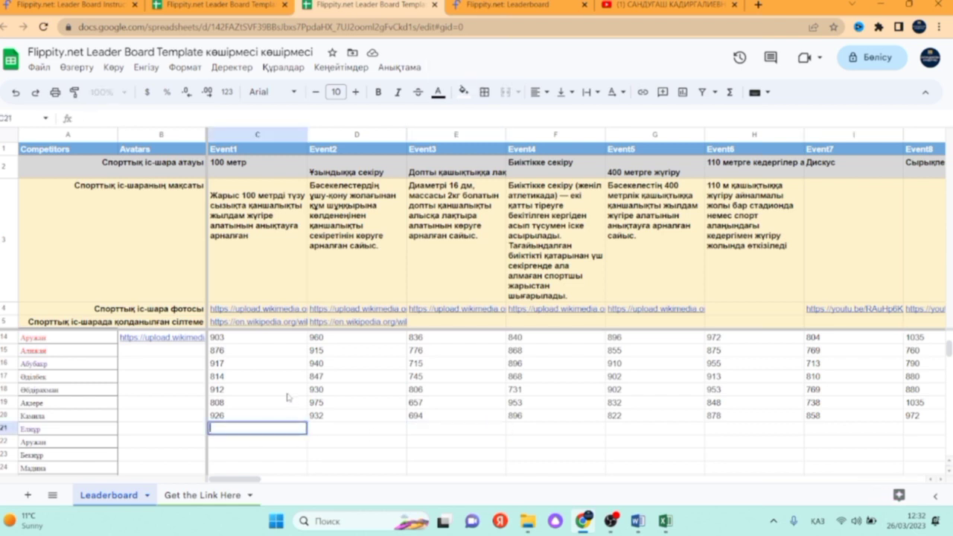
type("12.")
type("0")
- Enter 998 as the Event2 score in cell D21, in the same competitor row as the Event1 score
left_click(351, 431)
double_click(351, 431)
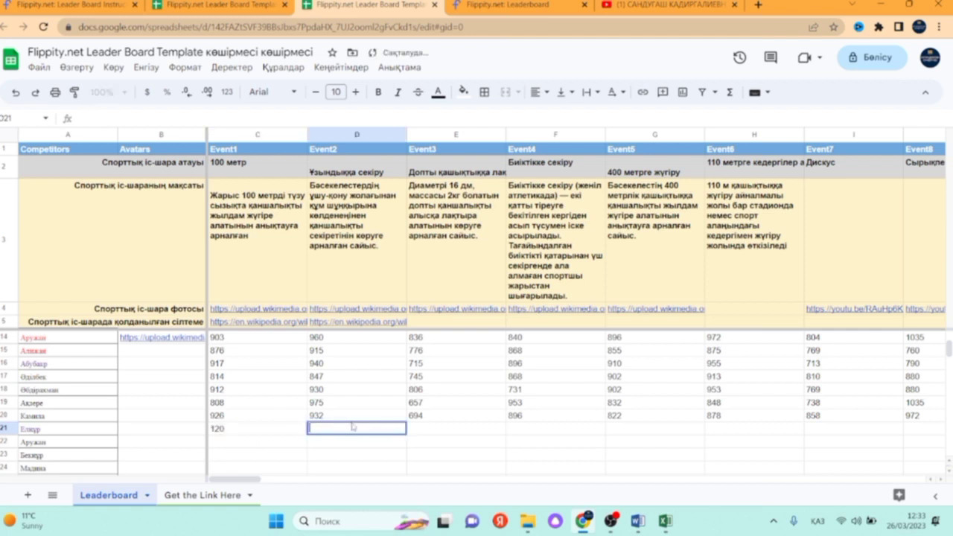
type("998")
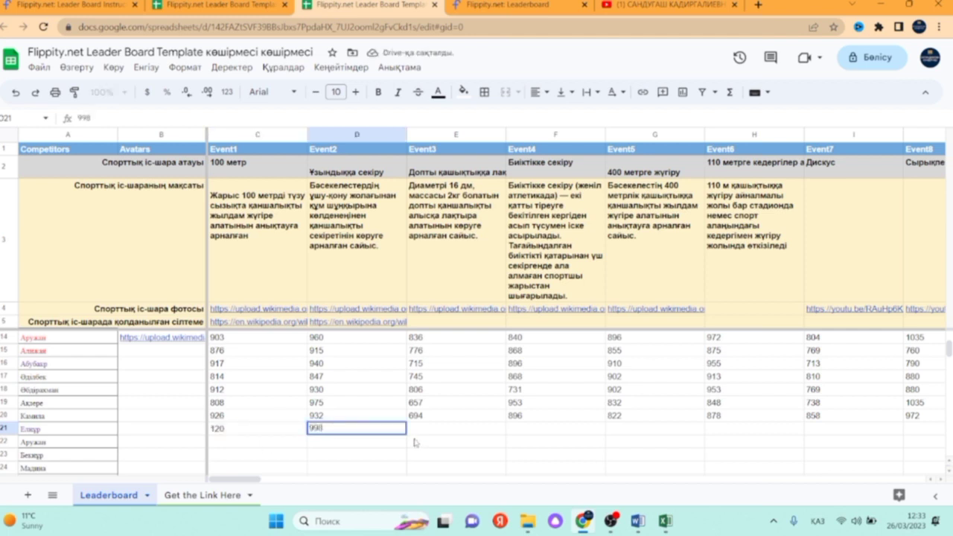
left_click(629, 442)
- Open the Flippity Leader Board instructions and make a fresh copy of the Google Sheets template
scroll(629, 438, "up", 3)
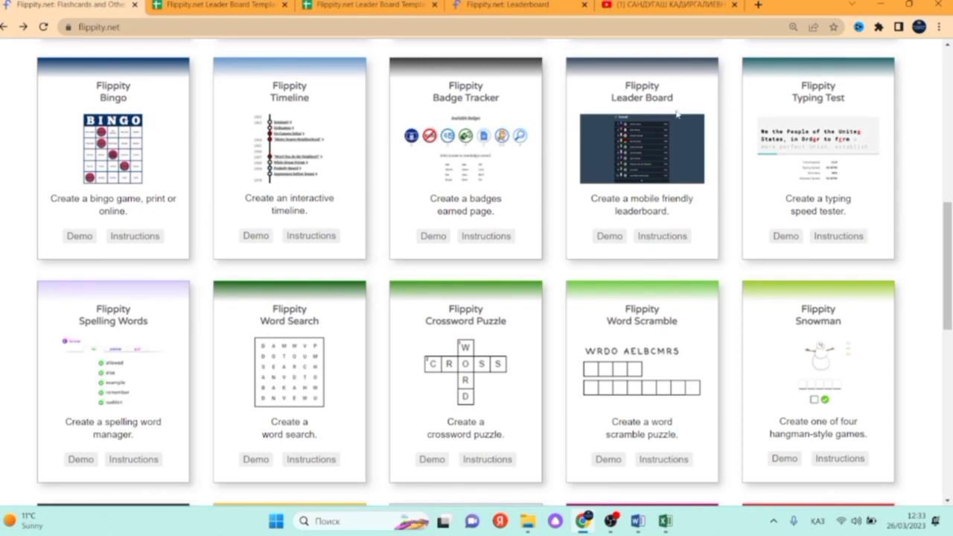
left_click(663, 239)
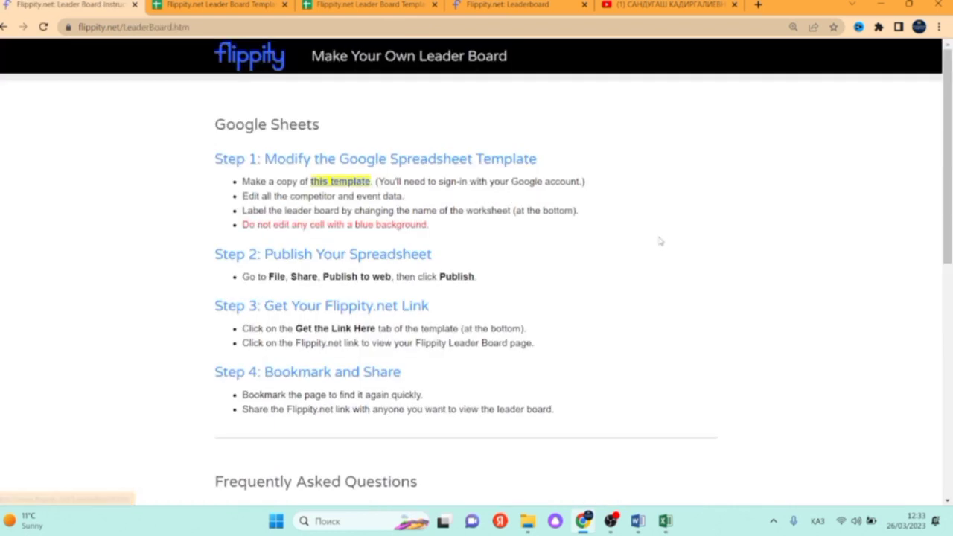
left_click(344, 183)
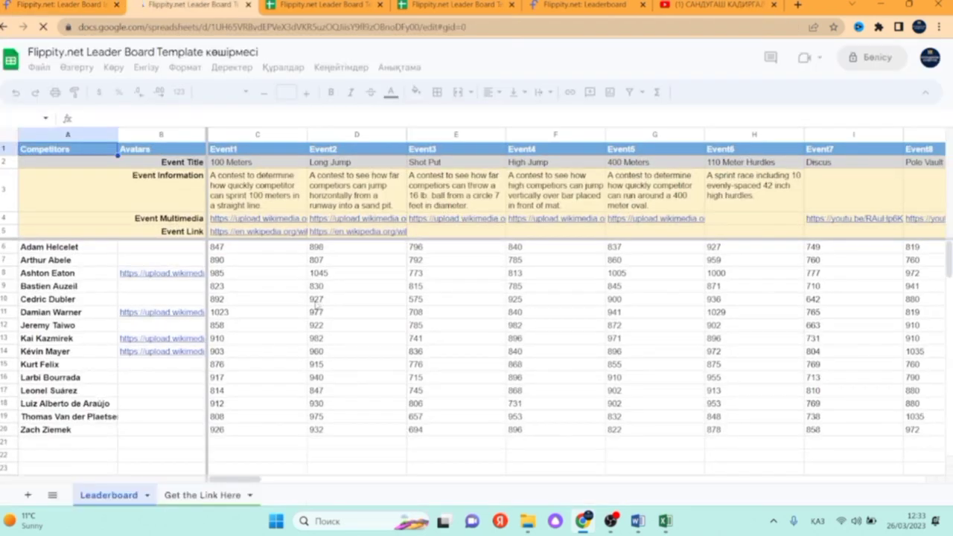
- Replace the "Event Title" label in row 2 with "Іс шара атауы"
left_click(179, 164)
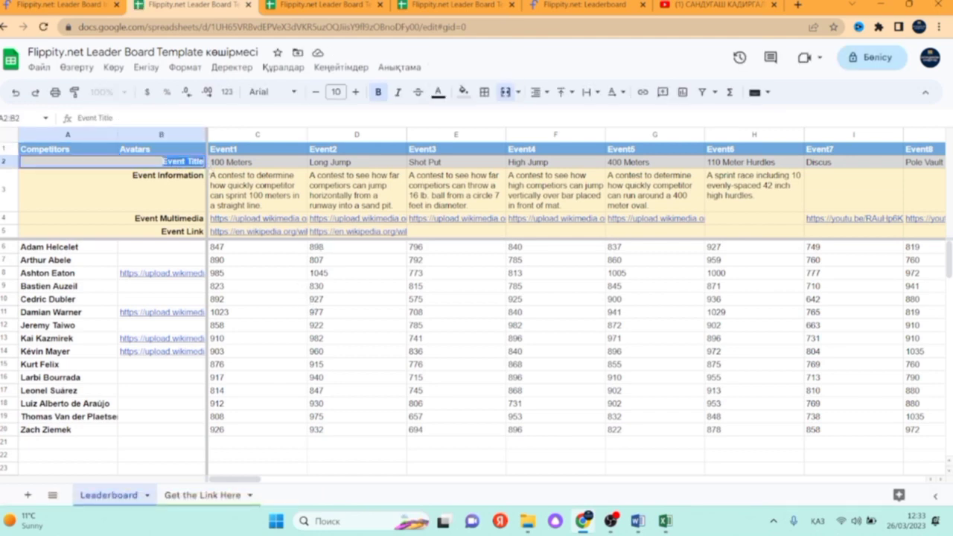
type("Іс шара")
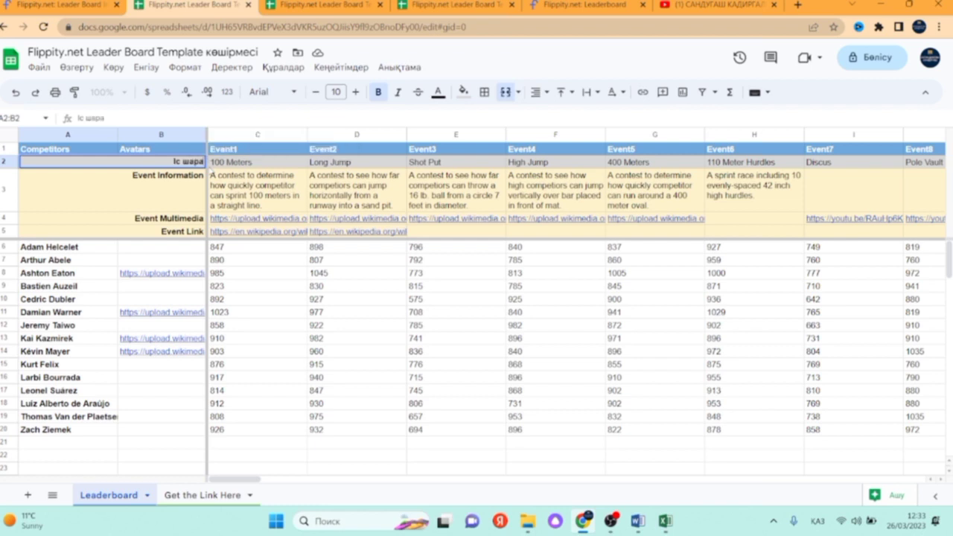
type(" атауы")
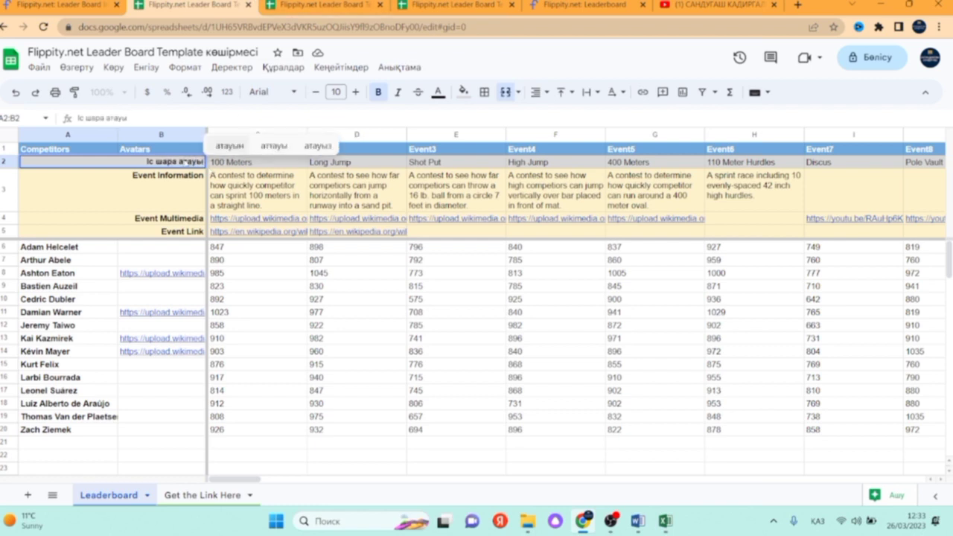
left_click(364, 248)
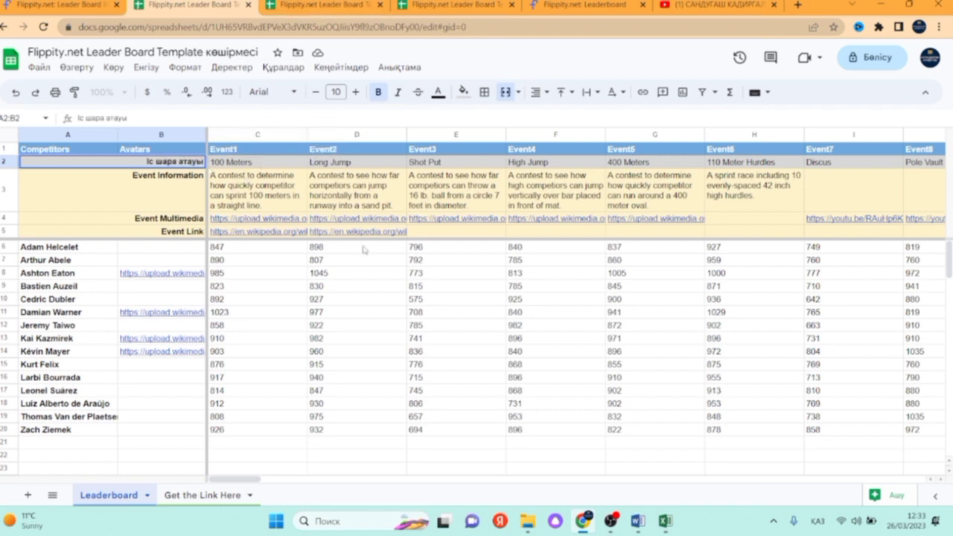
- Set the Event1 to Event4 titles in row 2 to "Таныстыру", "Өнер көрсету", "Қолөнер" and "Сұрақ жауап"
left_click(274, 173)
double_click(272, 164)
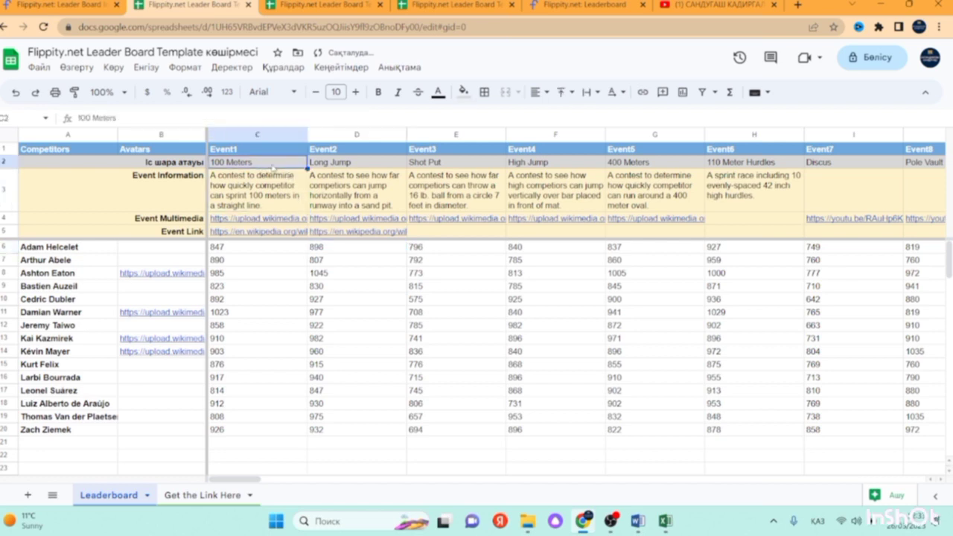
left_click_drag(254, 162, 148, 165)
type("Таныстыру")
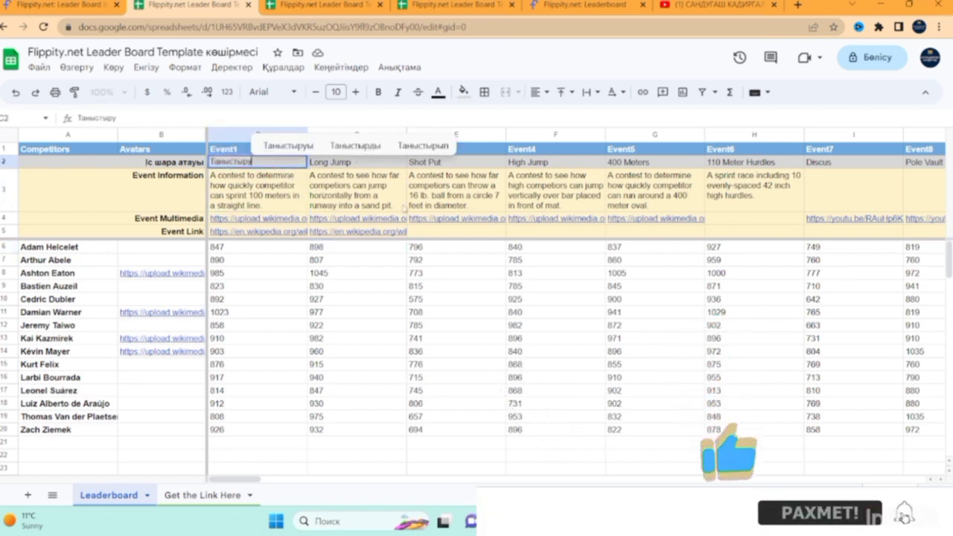
key("Tab")
type("Өнер көрсету")
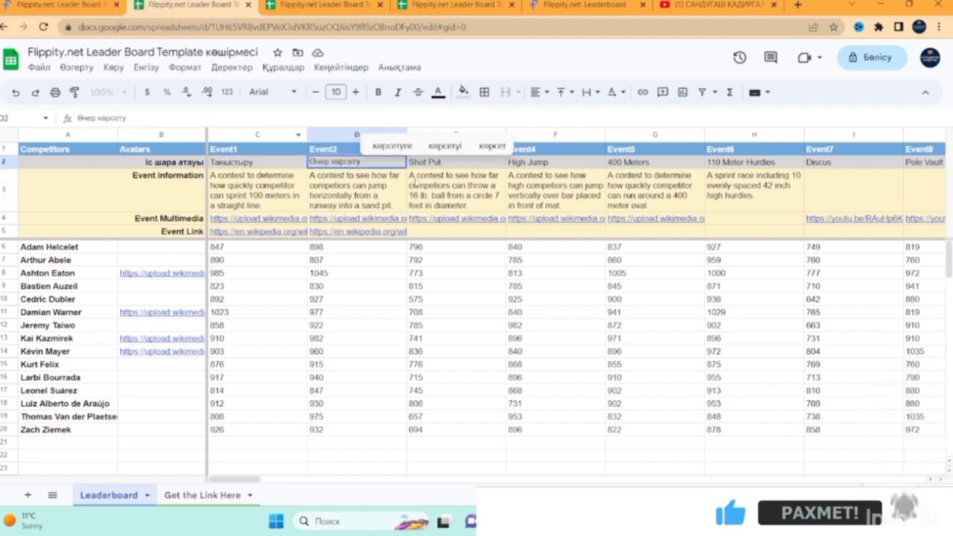
key("Tab")
type("Қолөнер")
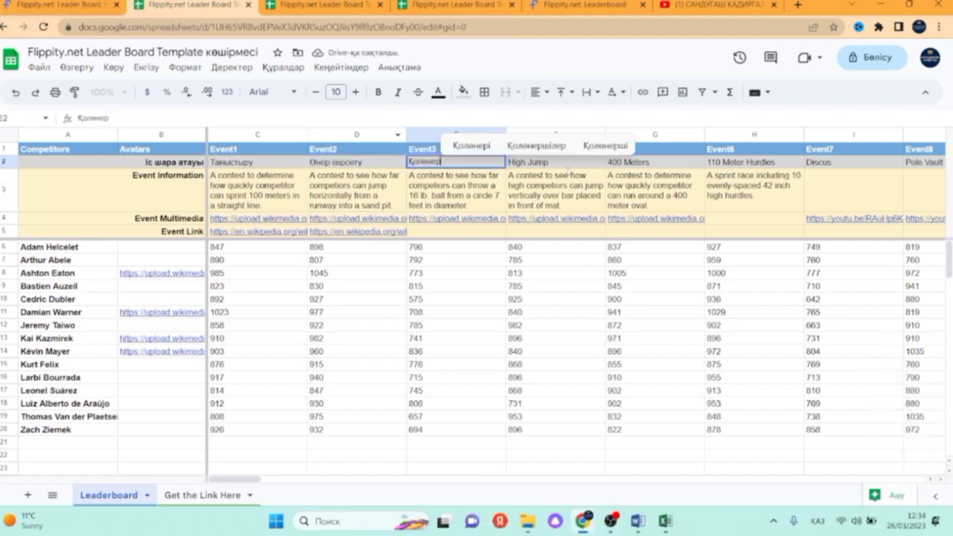
key("Tab")
type("Сұ")
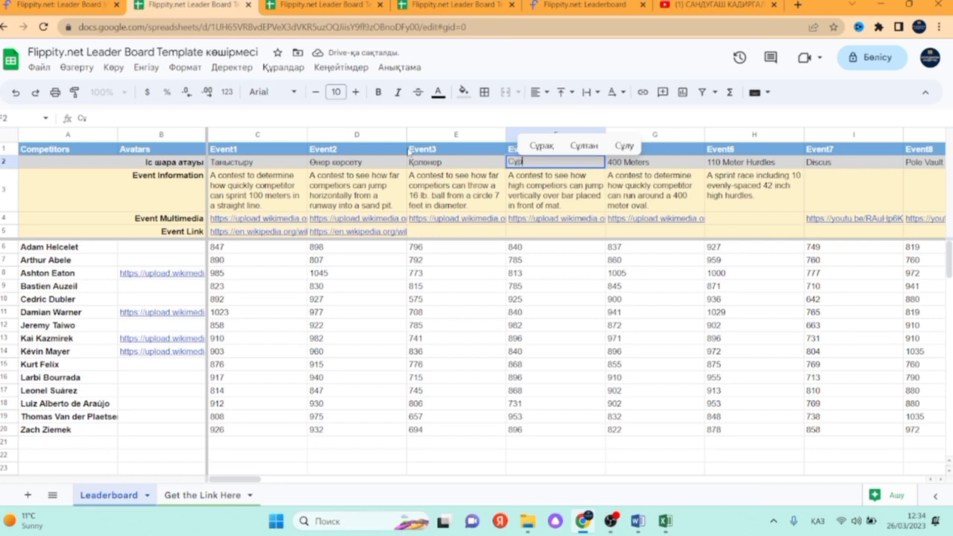
type("рақ жауап")
left_click(661, 181)
- Clear the headers, titles and descriptions of Event5 to Event10 in the range G1:L3
left_click_drag(663, 164, 859, 202)
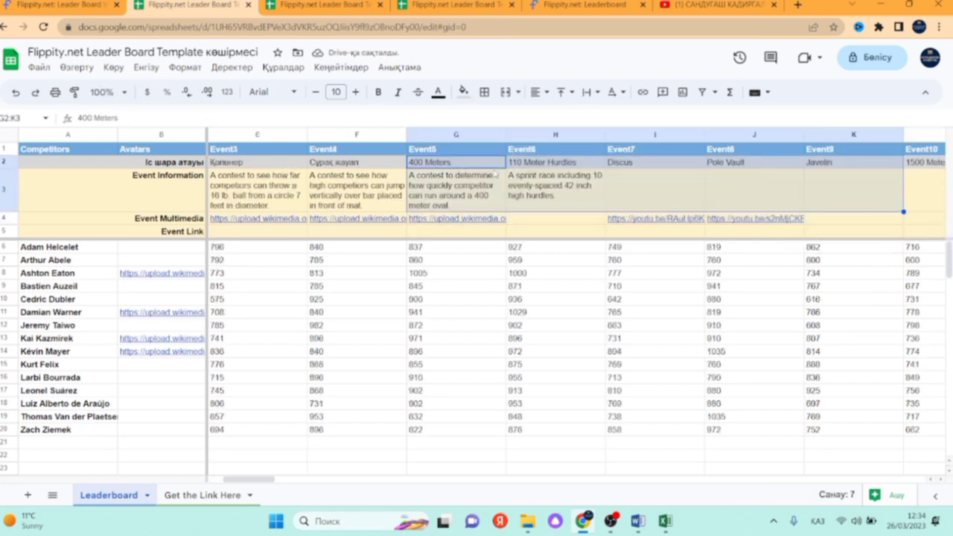
left_click(492, 175)
left_click_drag(439, 151, 320, 193)
key("Delete")
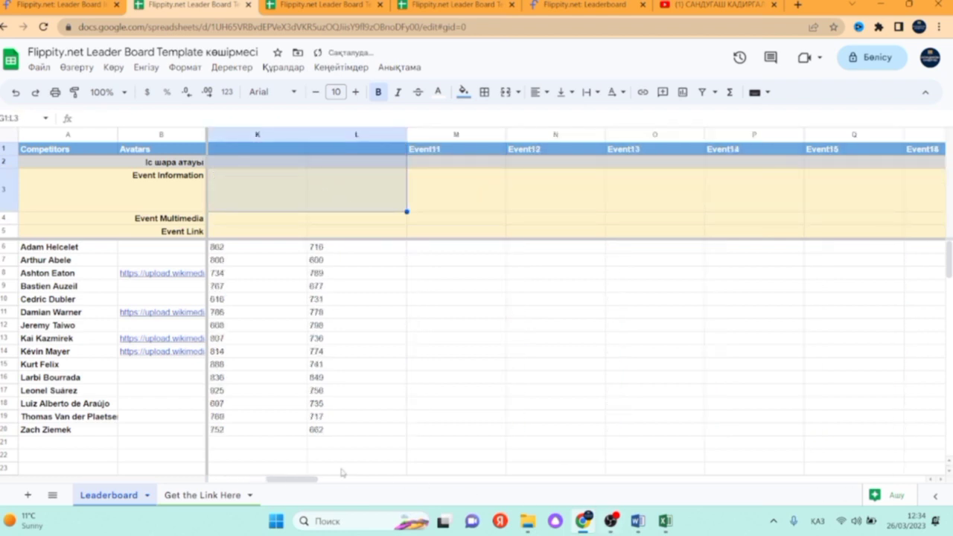
- Replace the "Event Information" label in row 3 with "Іс-шараның сиптаммасы"
left_click_drag(308, 481, 251, 481)
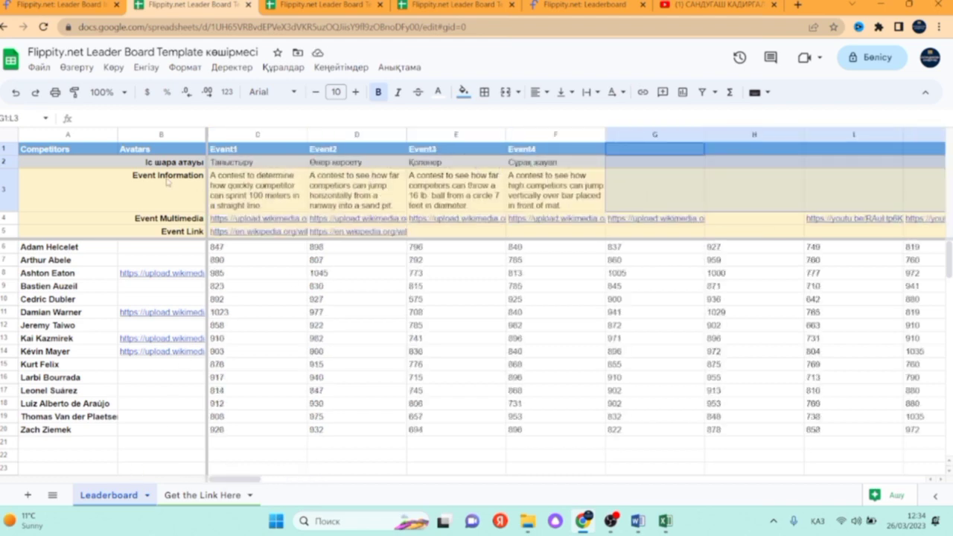
left_click(133, 175)
left_click_drag(132, 175, 261, 173)
type("Іс")
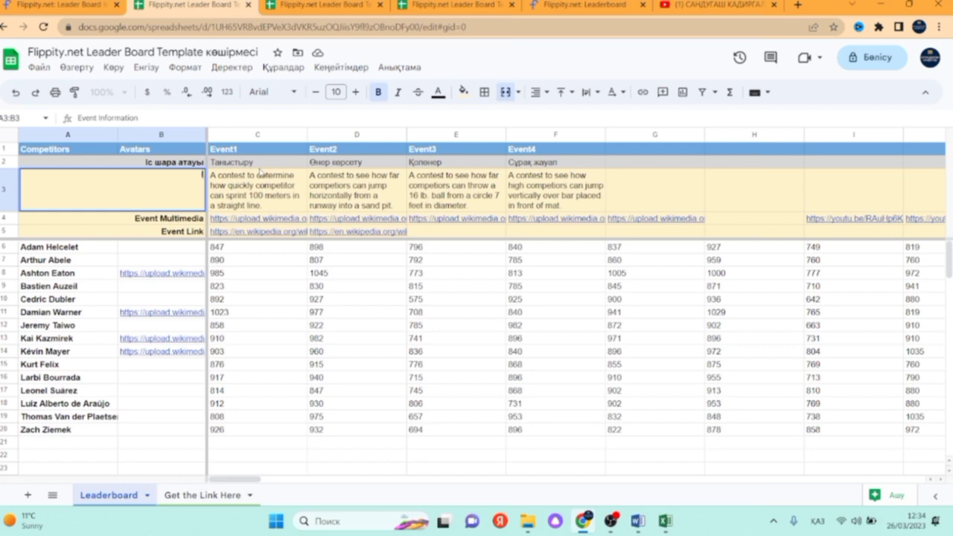
- Set the Event1 description to "Оқушы өзі туралы толық мәлімет береді" and the Event2 description to "Оқушы өз өнерін көрсетеді"
left_click(274, 201)
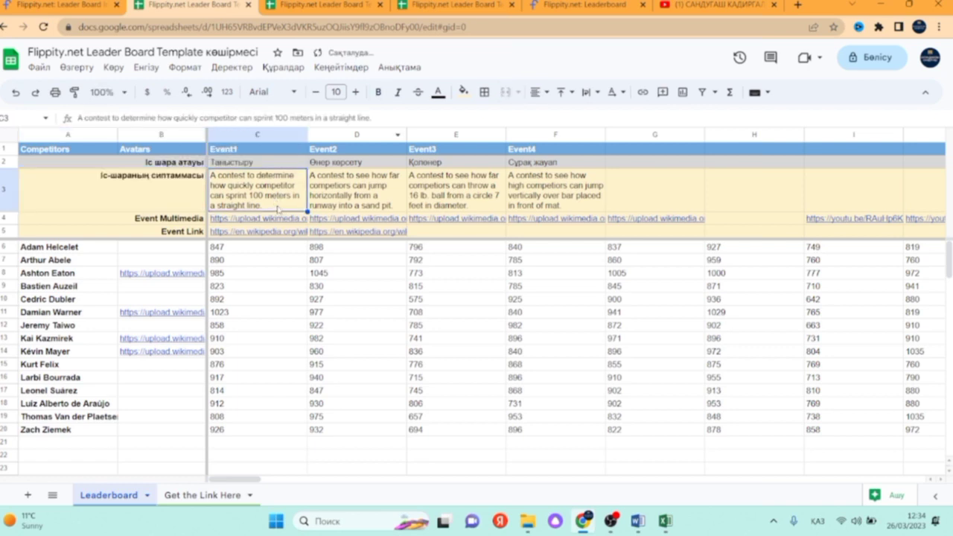
double_click(278, 210)
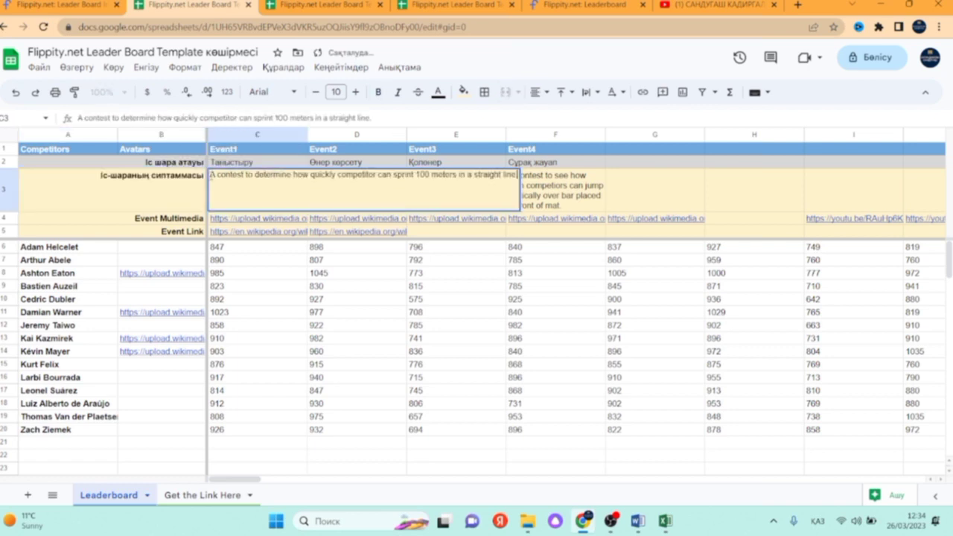
key("ctrl+a")
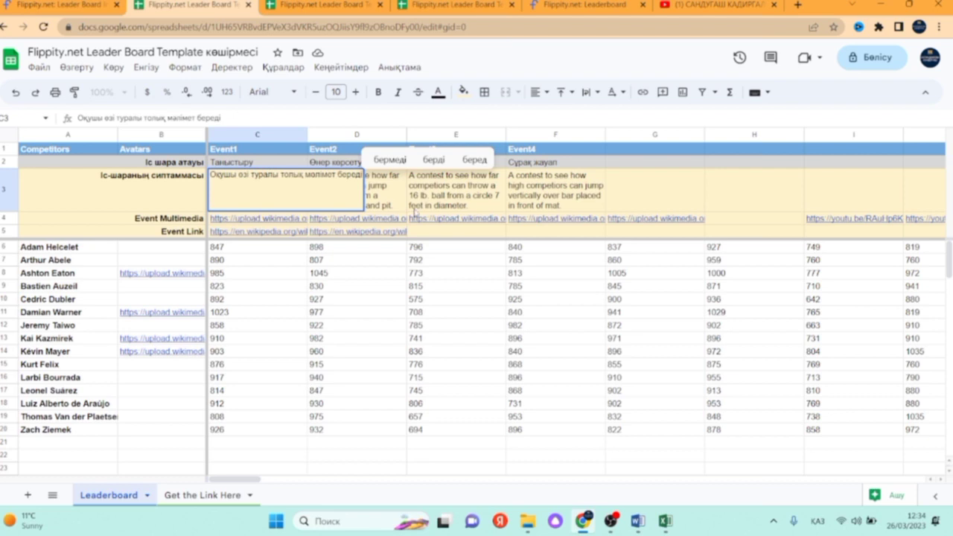
left_click(414, 210)
double_click(351, 193)
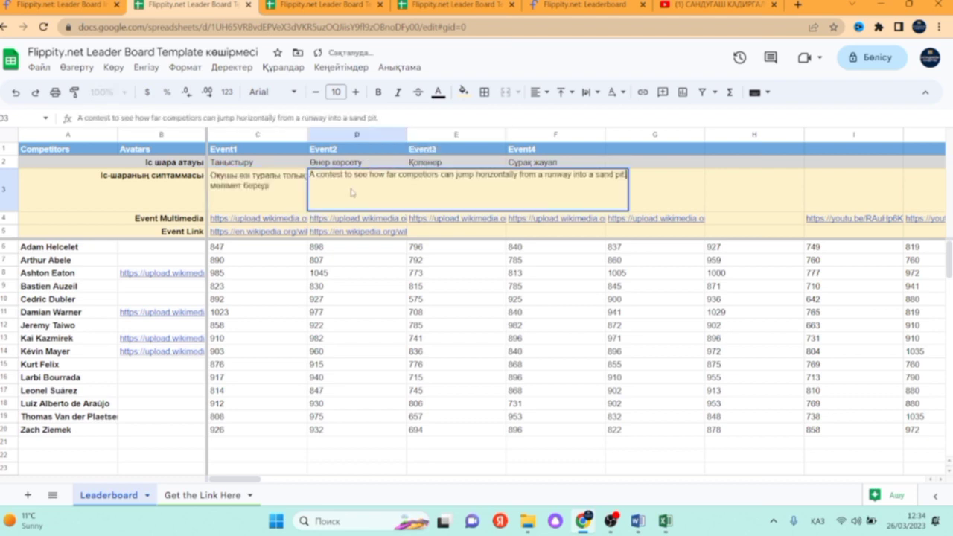
key("ctrl+a")
type("Оқушы өз")
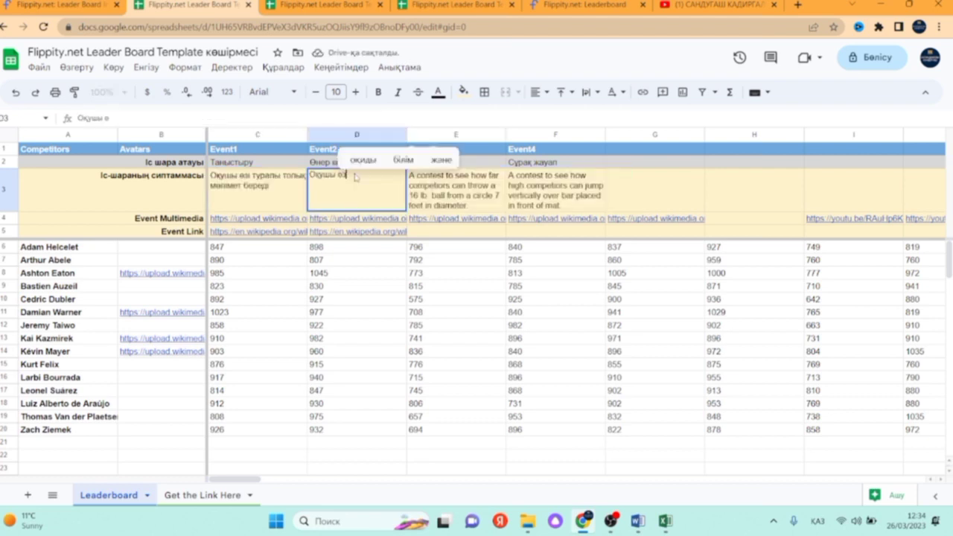
type(" өнерін көрсетеді")
- Replace the Event3 description in row 3 with "Оқушы өзінің қолынан келетін бұйымын жасайды"
double_click(481, 196)
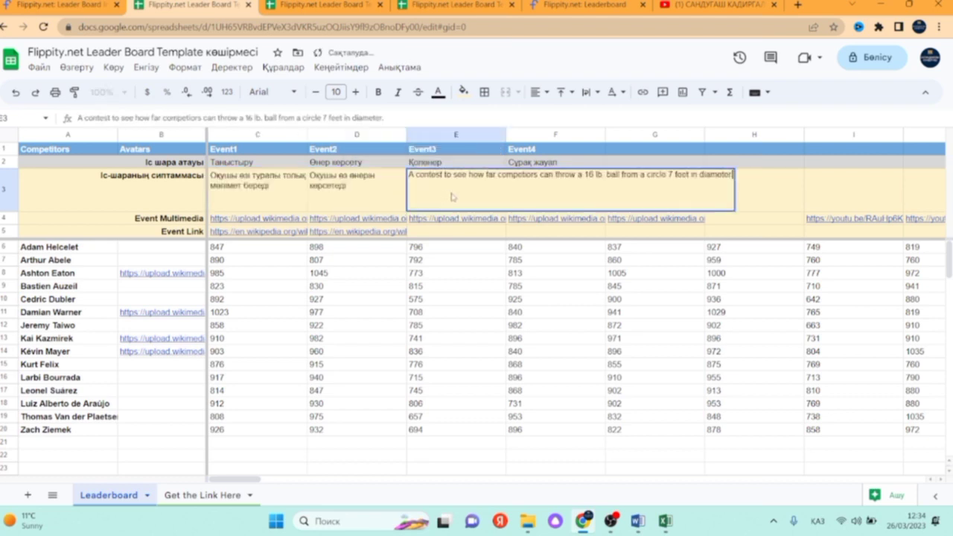
key("ctrl+a")
type("Оқушы өзі")
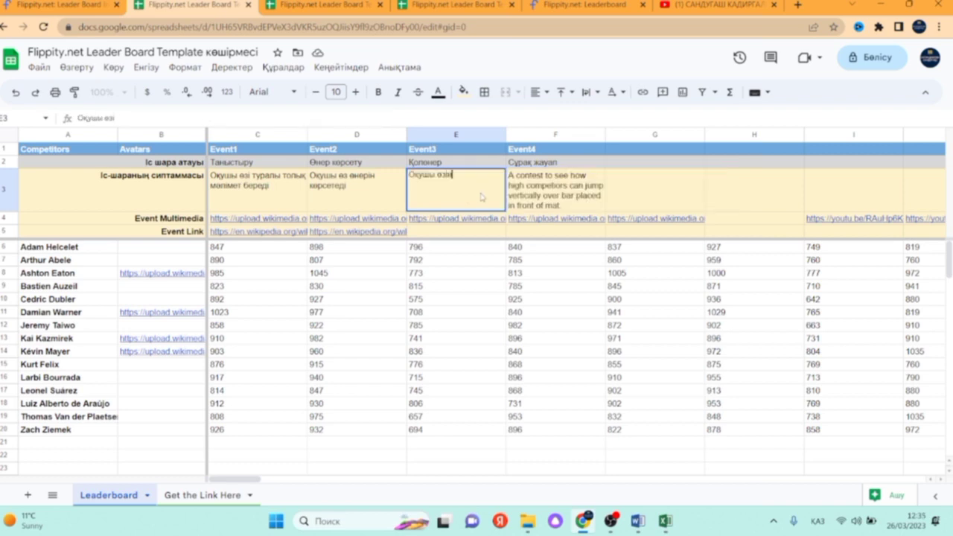
type("нің қолынан ке")
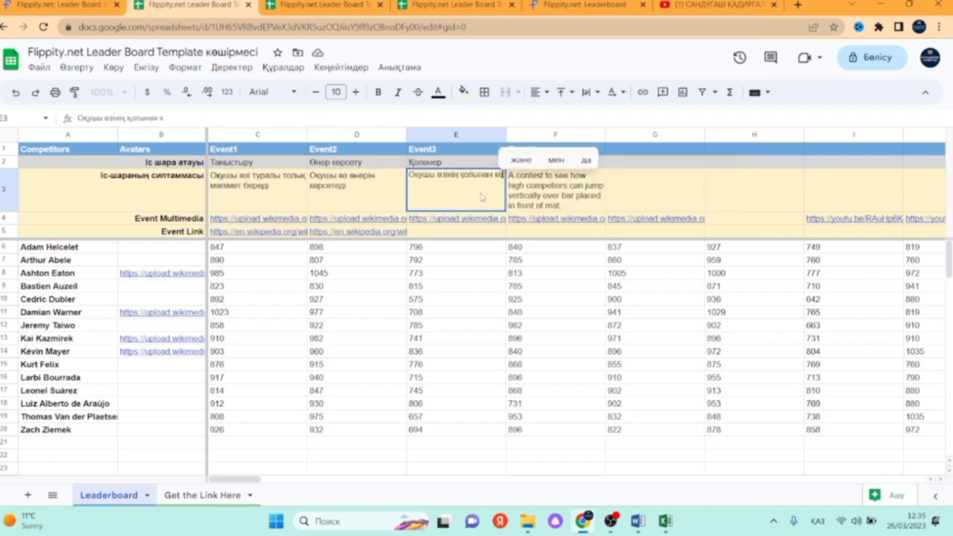
type("летін бұй")
type("ымын жасайды")
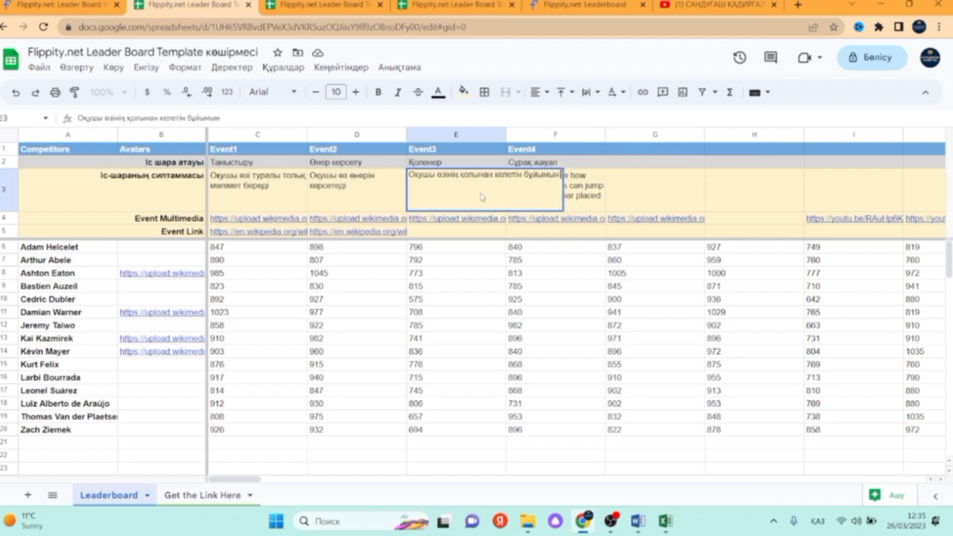
- Replace the Event4 description in row 3 with "Оқушы берілген сұраққа жауап береді"
key("Tab")
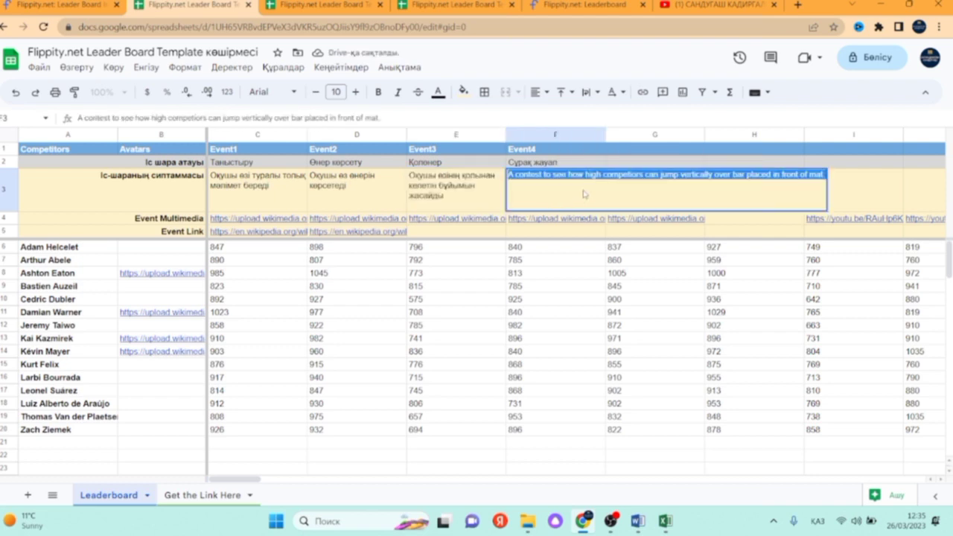
type("Оқушы ө")
type("ерілген сұрақ")
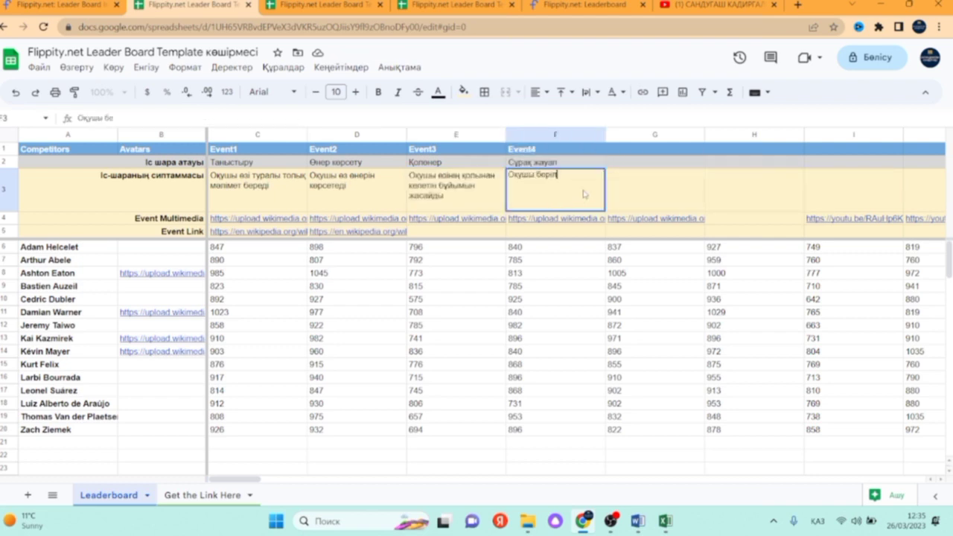
type("қа жауап береді")
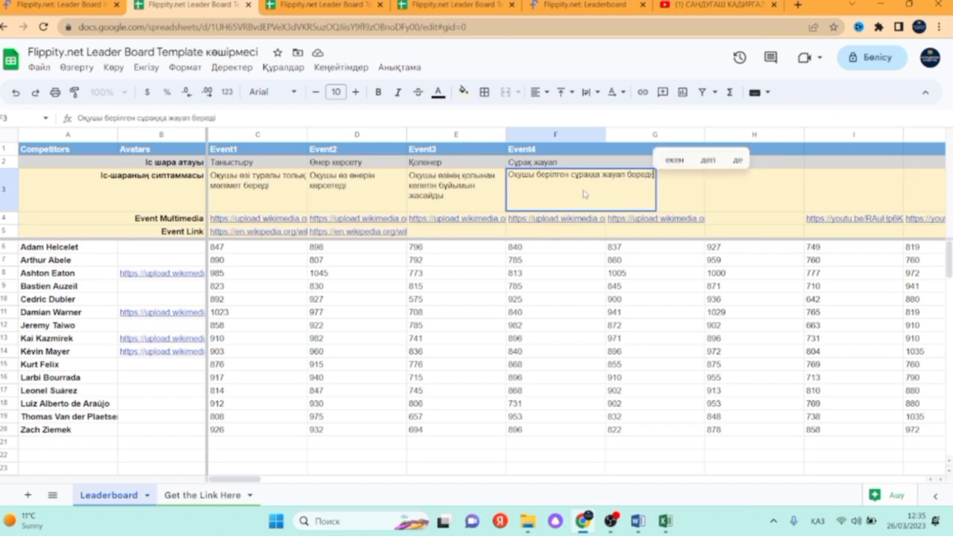
left_click_drag(456, 273, 456, 283)
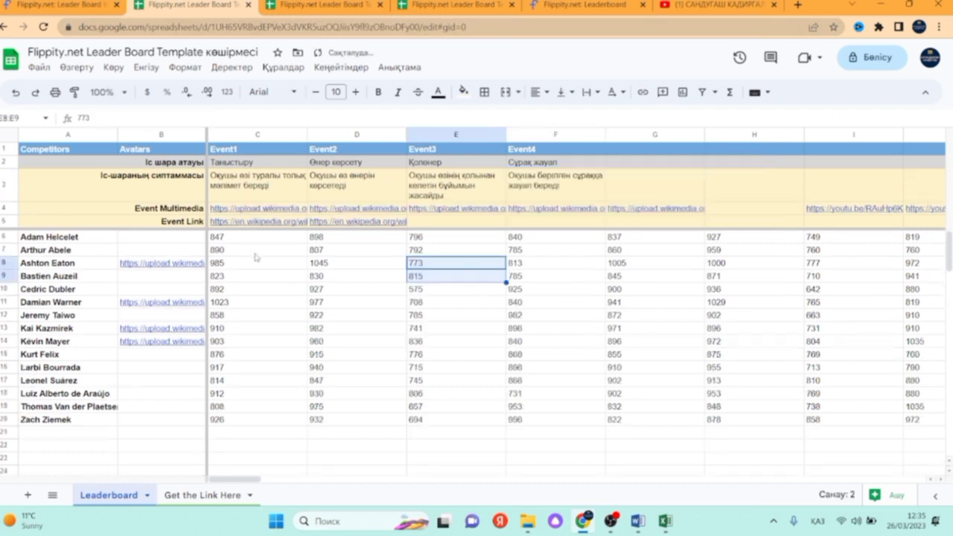
- Replace the "Event Multimedia" label in row 4 with "Іс-шараның фотосы"
double_click(139, 210)
left_click_drag(136, 209, 204, 209)
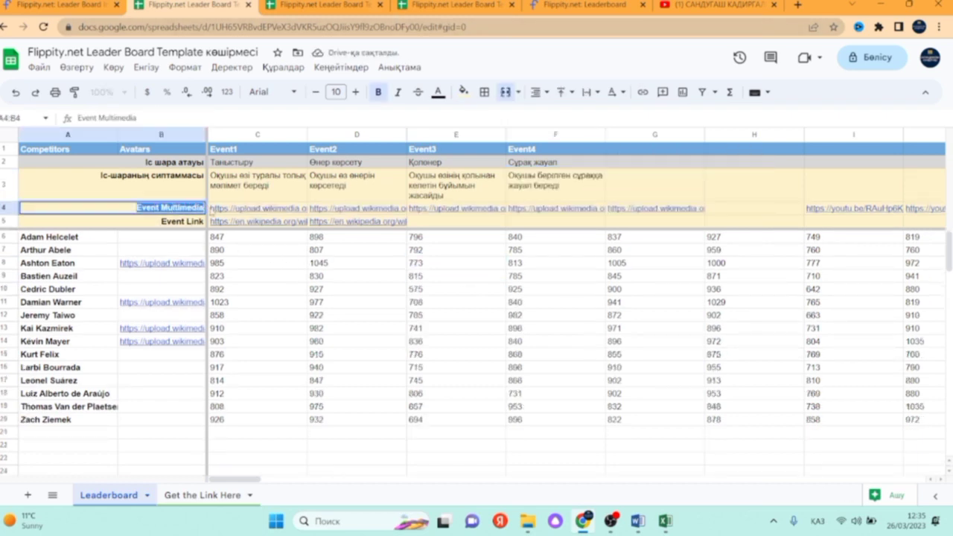
type("Іс-шараның фотосы")
left_click(356, 276)
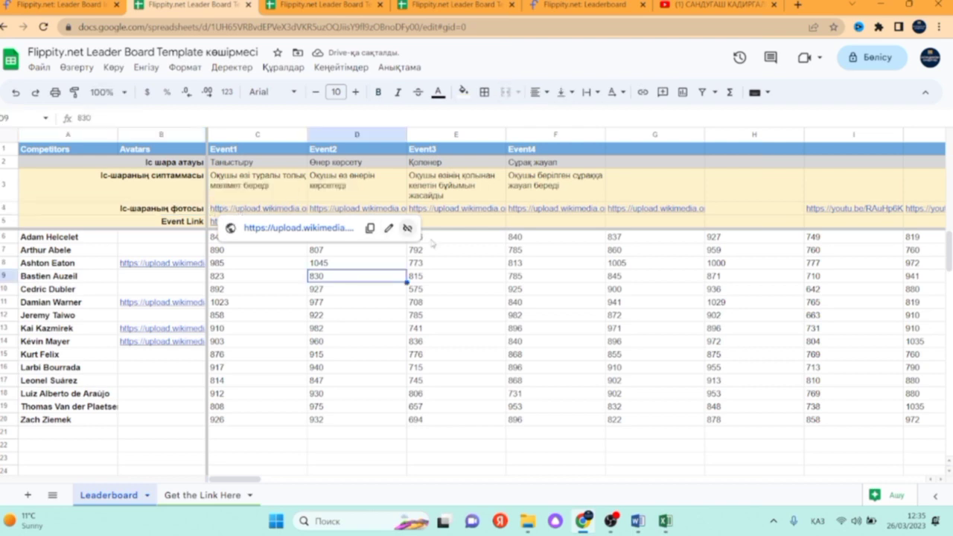
left_click(250, 211)
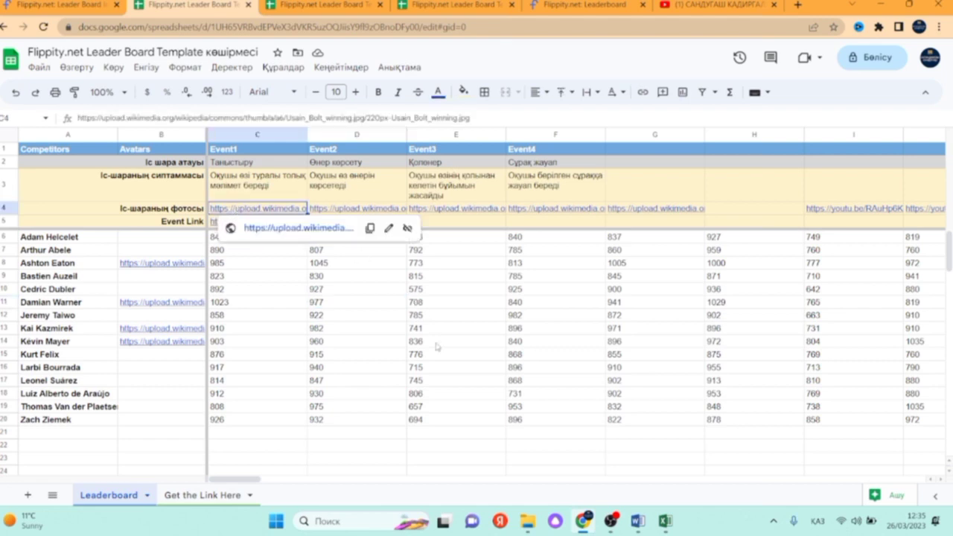
left_click_drag(256, 212, 856, 211)
- Replace the "Event Link" label in row 5 with "Іс-шара сілтеме"
left_click(171, 222)
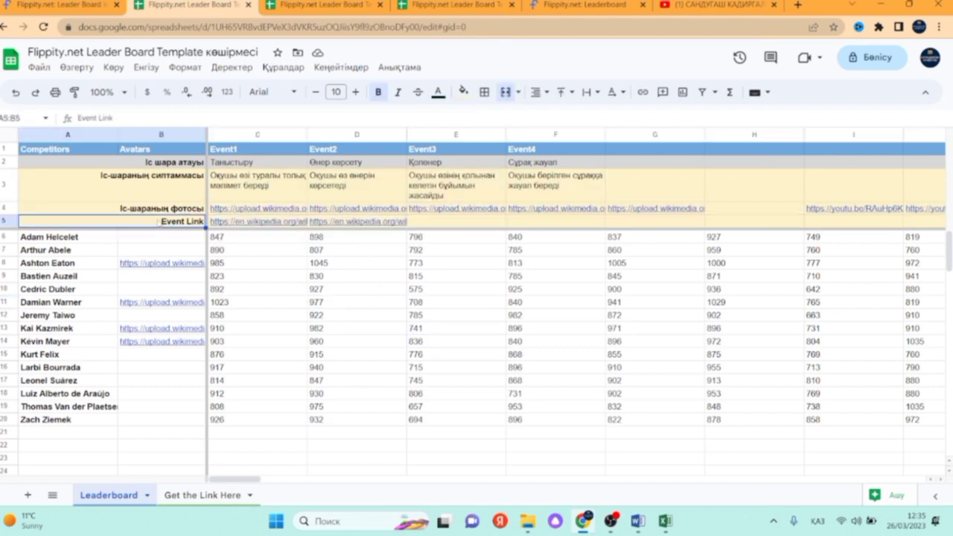
double_click(159, 222)
left_click_drag(160, 222, 203, 222)
mouse_move(257, 222)
key("BackSpace")
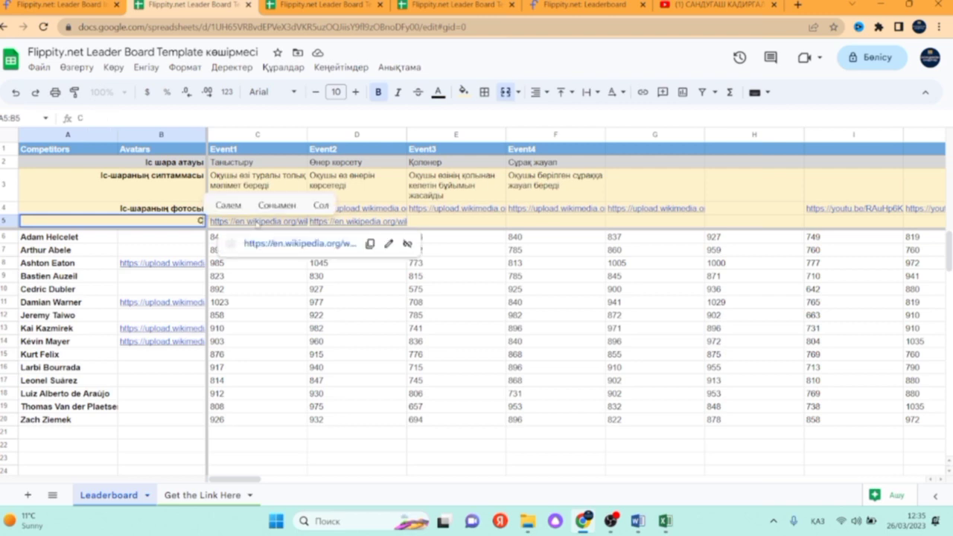
type("Іс-ш")
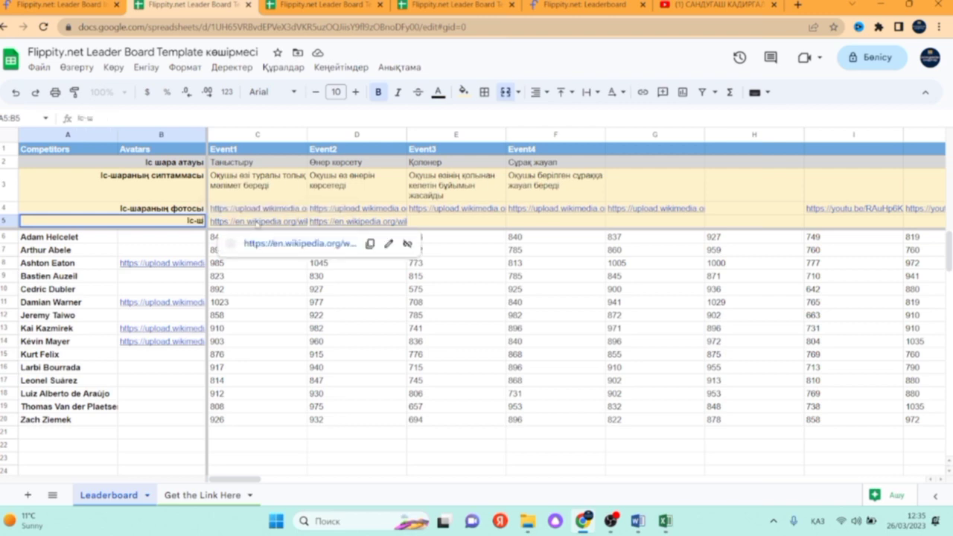
type("ара сілтеме")
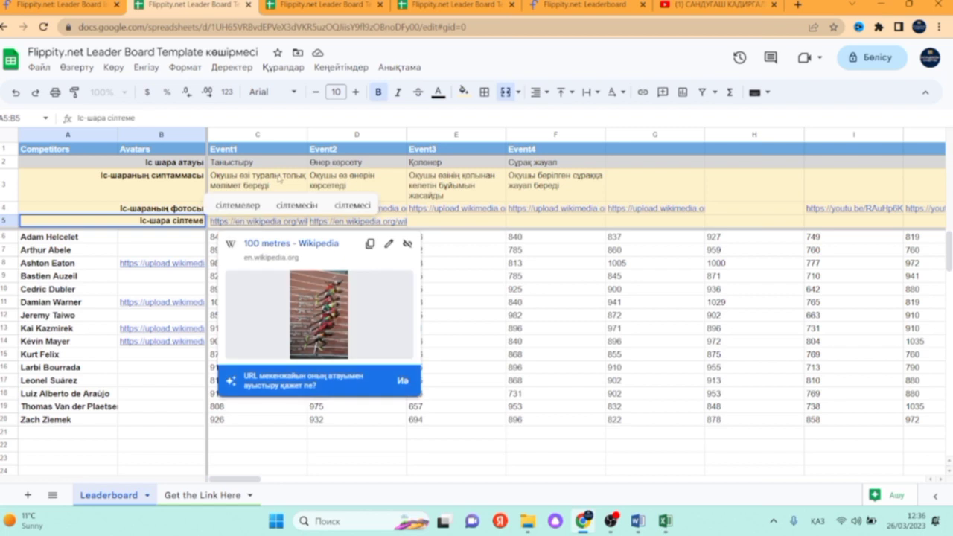
left_click(478, 301)
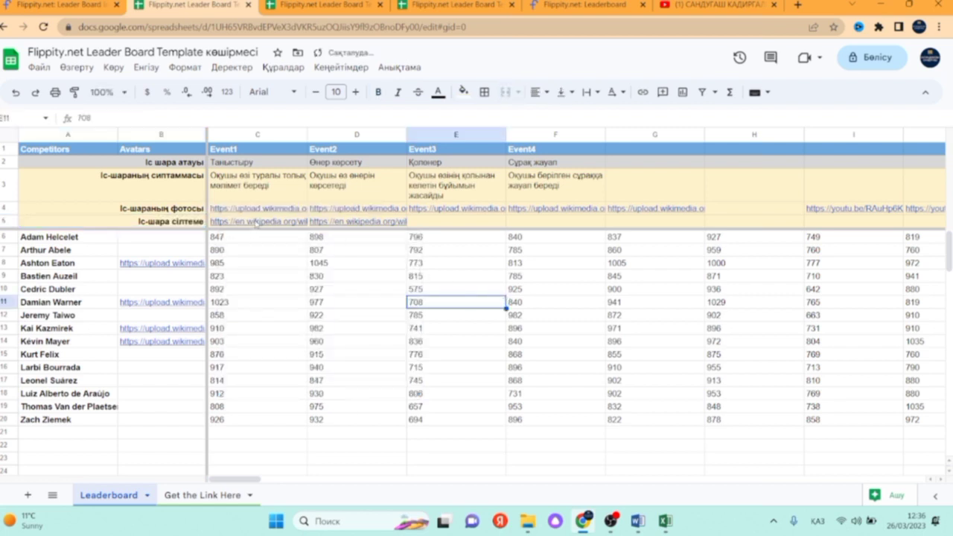
left_click(523, 265)
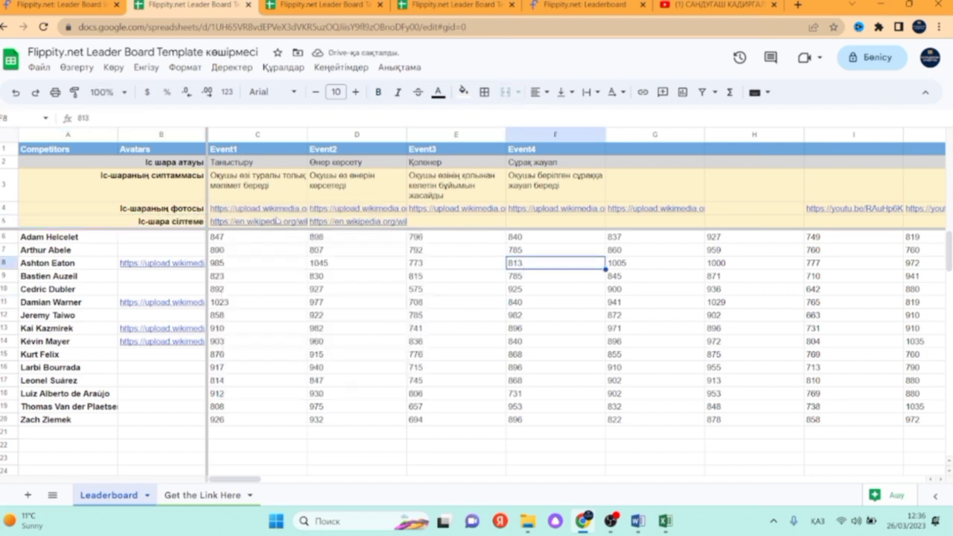
mouse_move(235, 223)
mouse_move(333, 224)
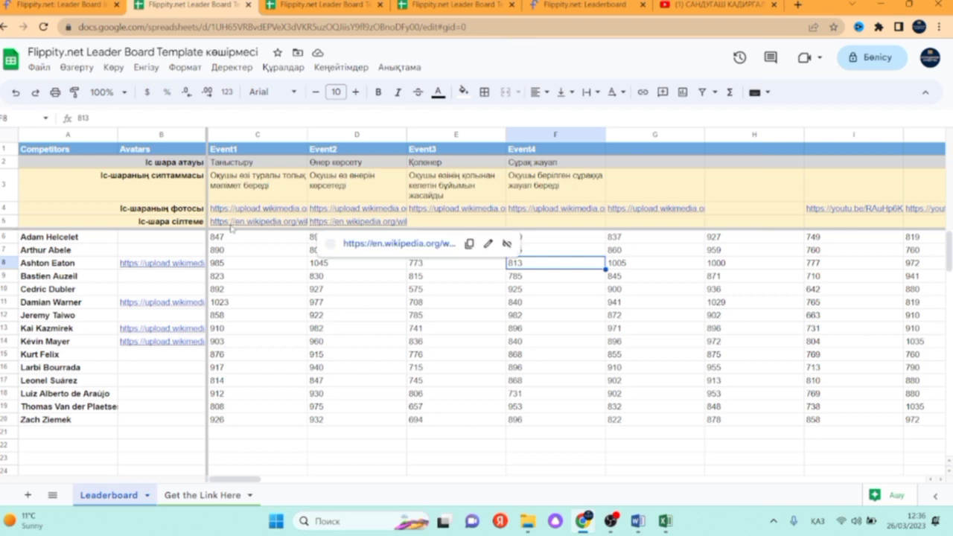
left_click_drag(231, 229, 397, 222)
left_click(322, 306)
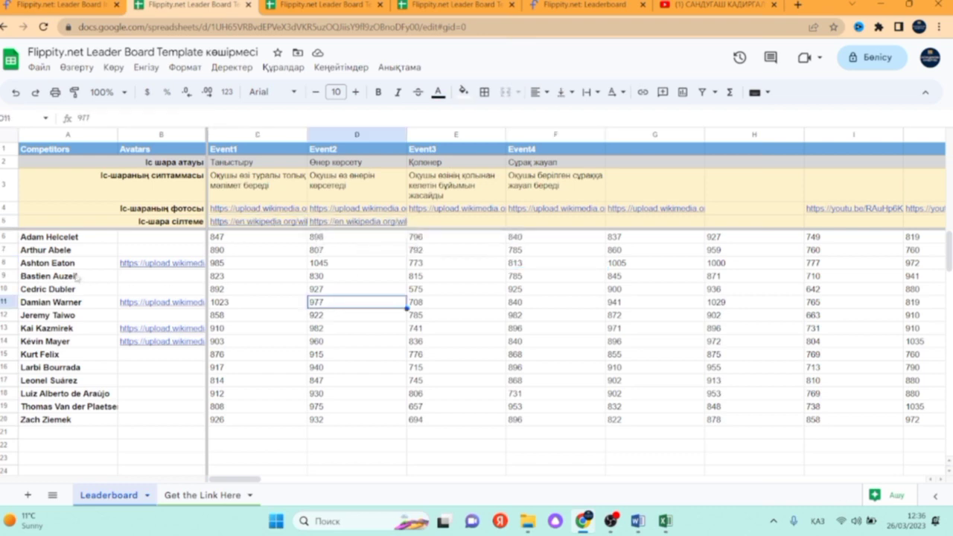
- Clear the sample competitors in A6:A20 and enter four student names in A6:A9
left_click(50, 240)
left_click_drag(58, 238, 67, 419)
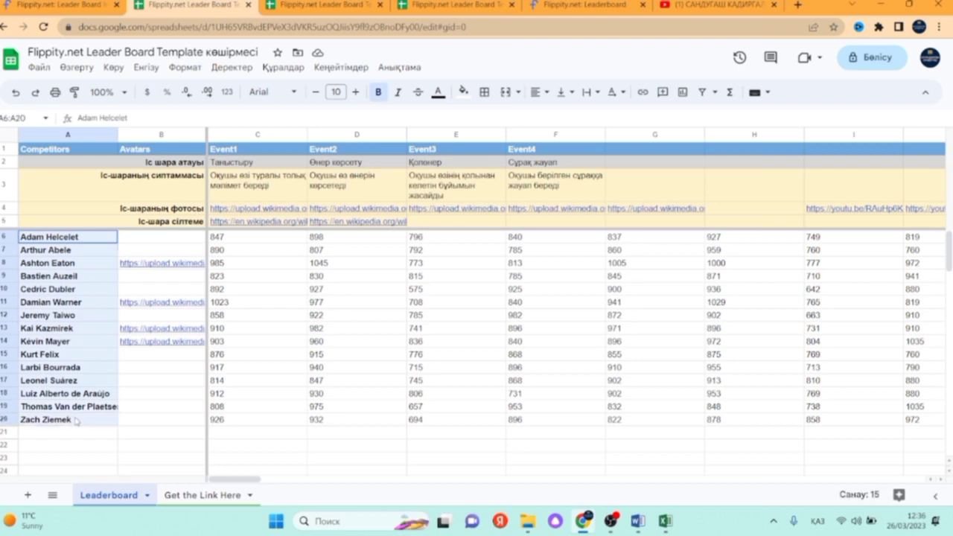
key("Delete")
type("Жансерік")
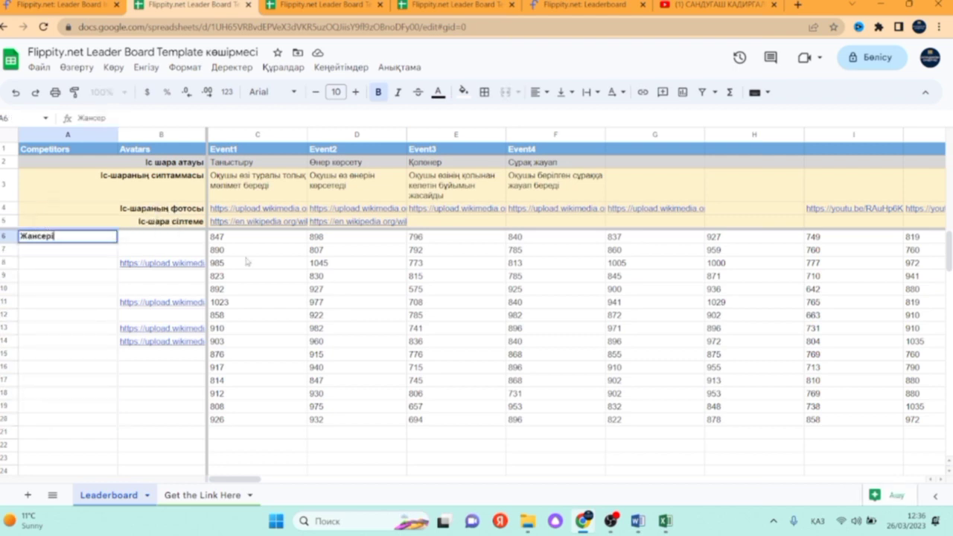
key("Return")
type("Әділет")
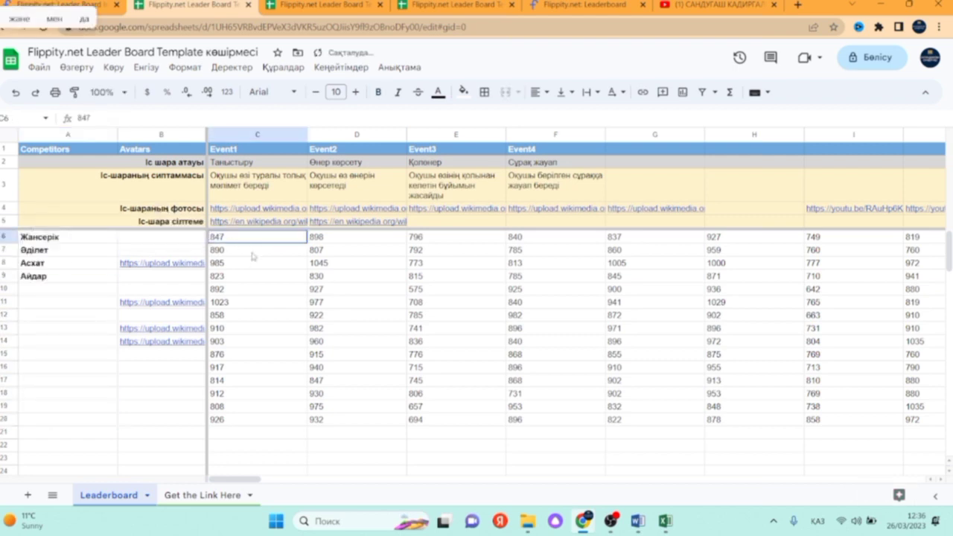
- Delete all the sample scores in the range C6:L20
left_click_drag(231, 238, 935, 419)
key("Delete")
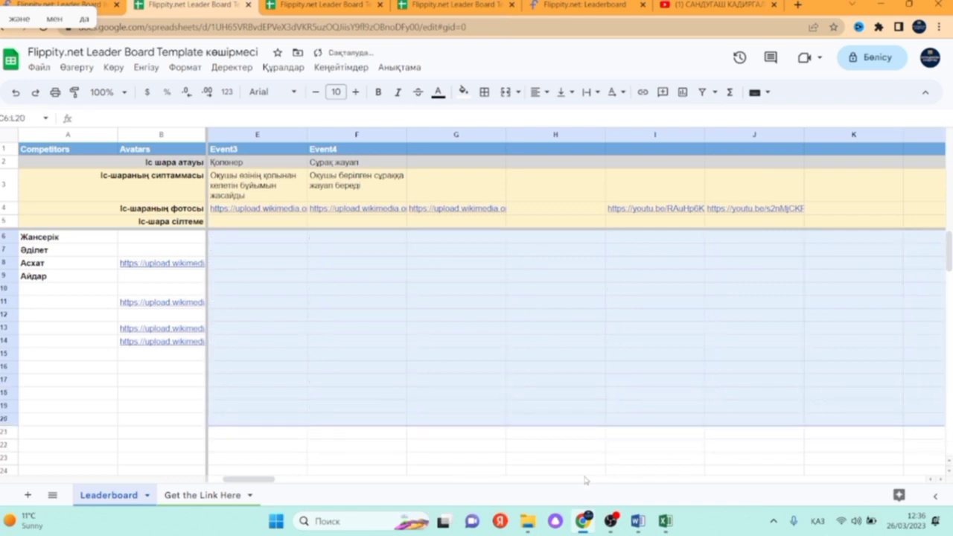
scroll(265, 490, "left", 3)
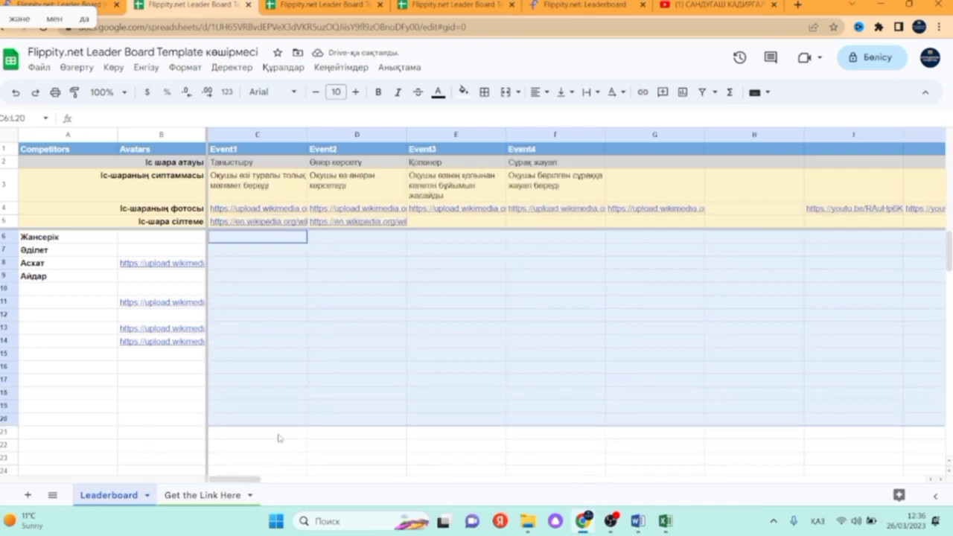
left_click(379, 368)
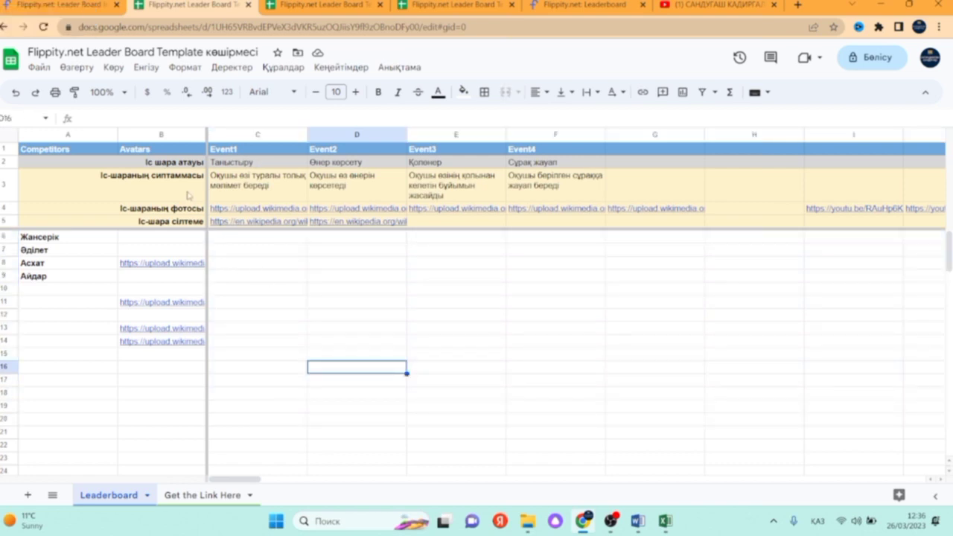
- Enter the Event1 scores 10, 8, 9 and 7 for the four competitors in rows 6 to 9
left_click(239, 240)
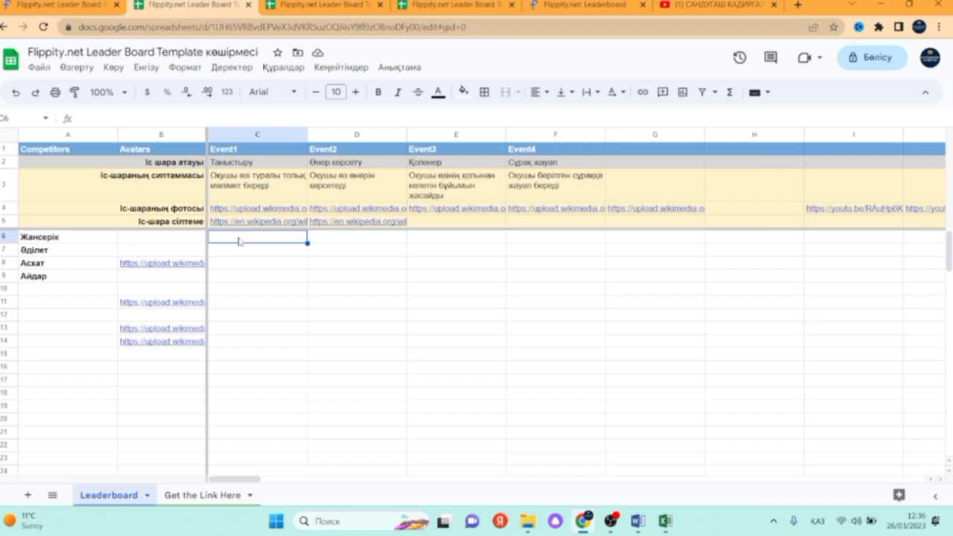
type("10")
left_click(252, 277)
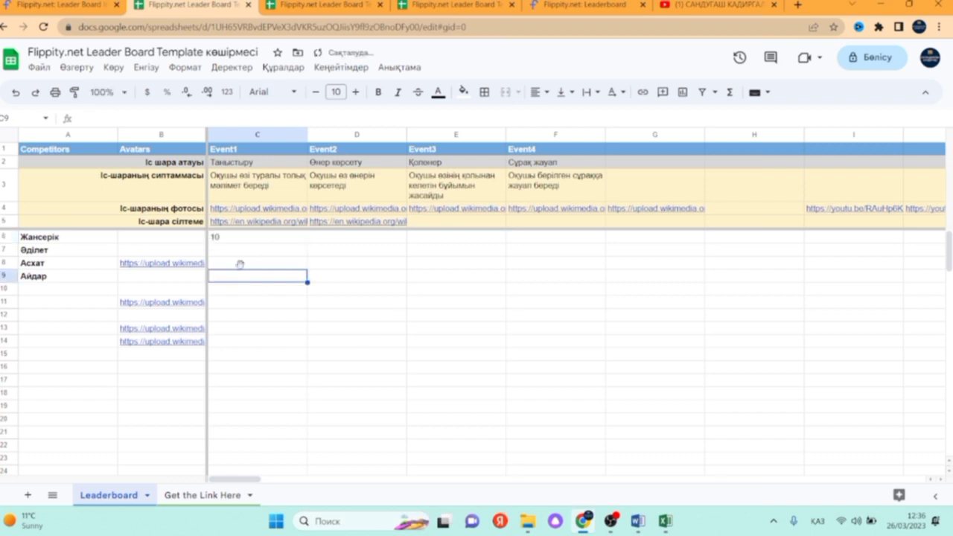
left_click(231, 250)
type("8")
left_click(239, 266)
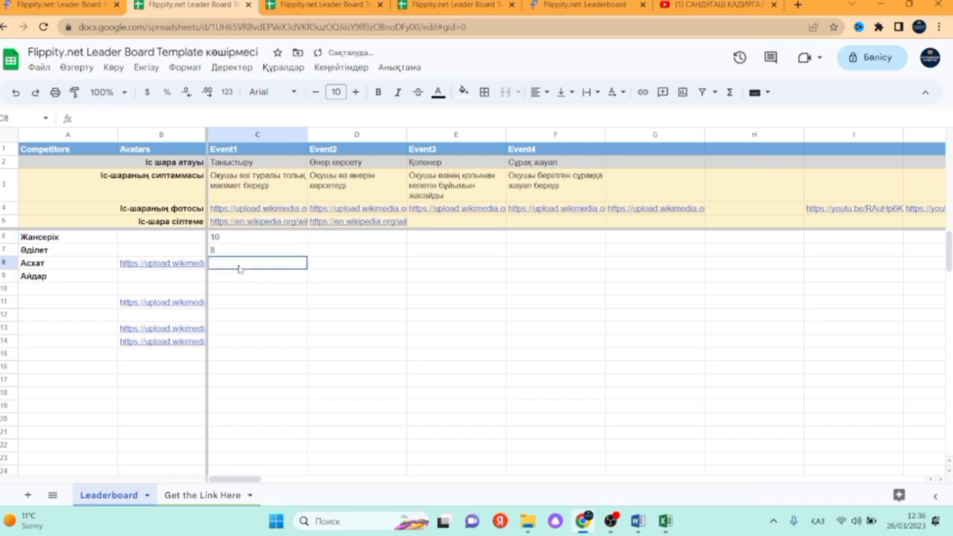
type("9")
left_click(255, 302)
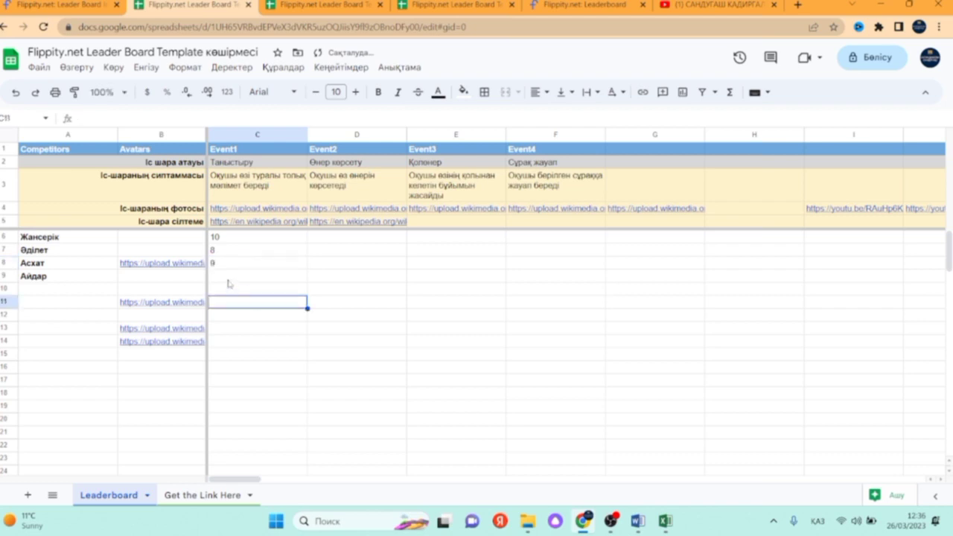
left_click(230, 282)
type("7")
key("Return")
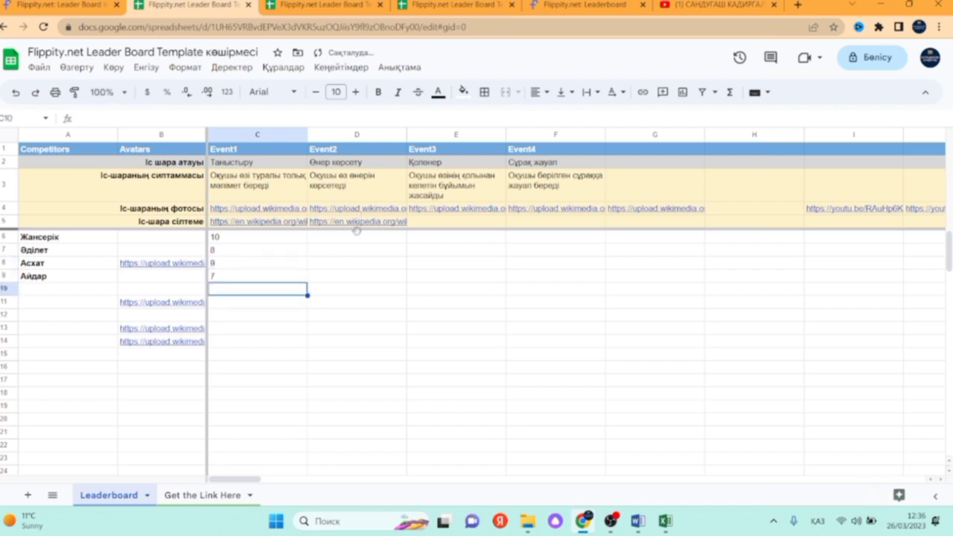
- Enter the Event2 scores 8, 10, 7 and 8 for the four competitors in rows 6 to 9
left_click(334, 240)
type("8")
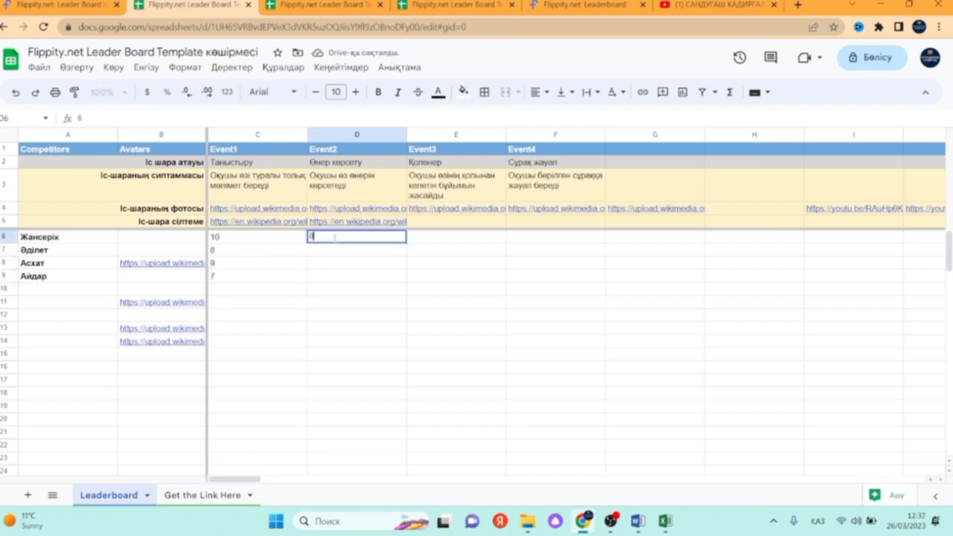
left_click(337, 254)
type("10")
left_click(333, 263)
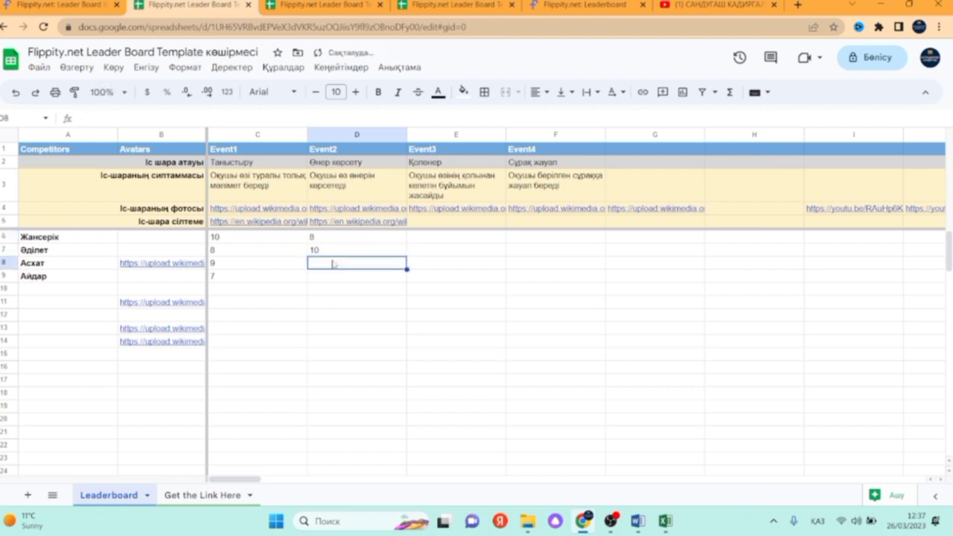
type("7")
left_click(321, 280)
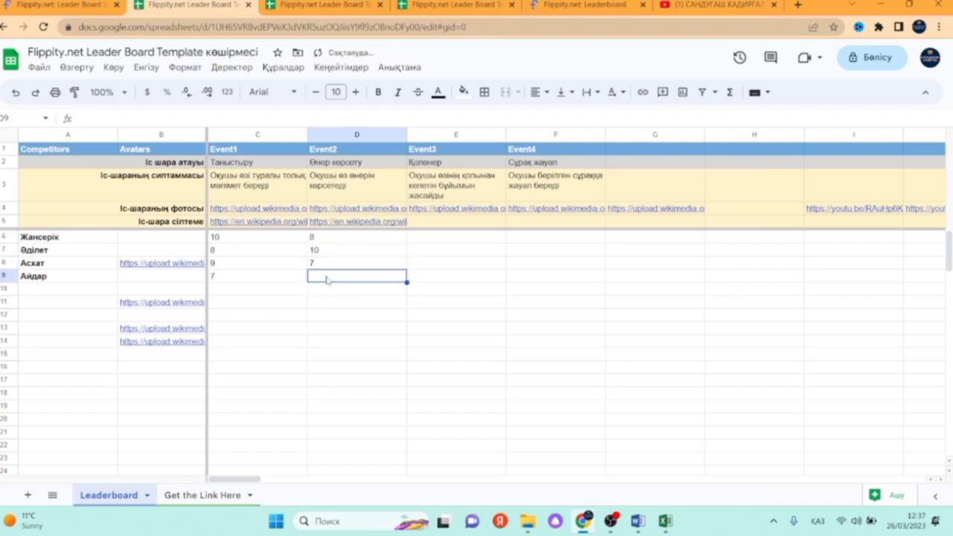
type("8")
- Enter scores in rows 6 to 9: 7, 7, 6, 10 for Event3 and 7, 8, 9, 10 for Event4
left_click(425, 237)
type("7")
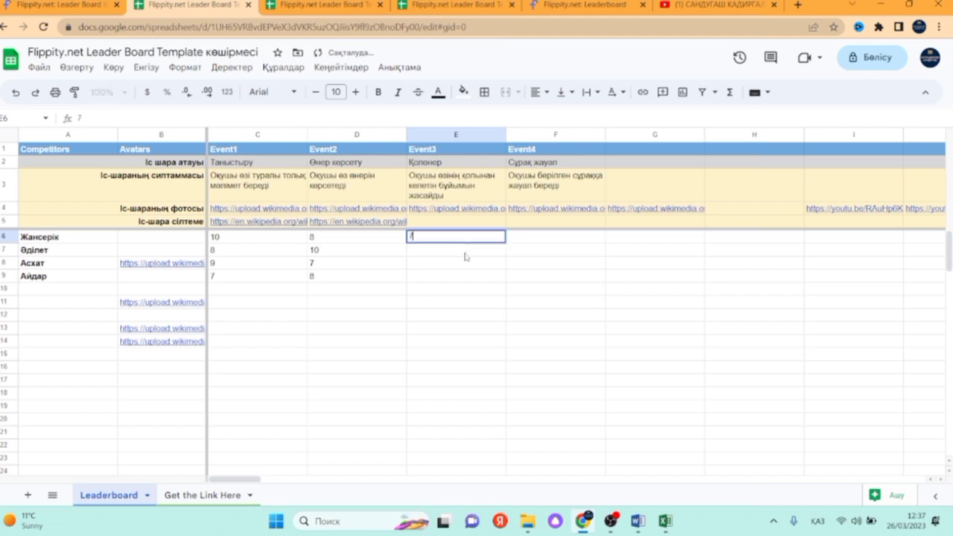
left_click(456, 254)
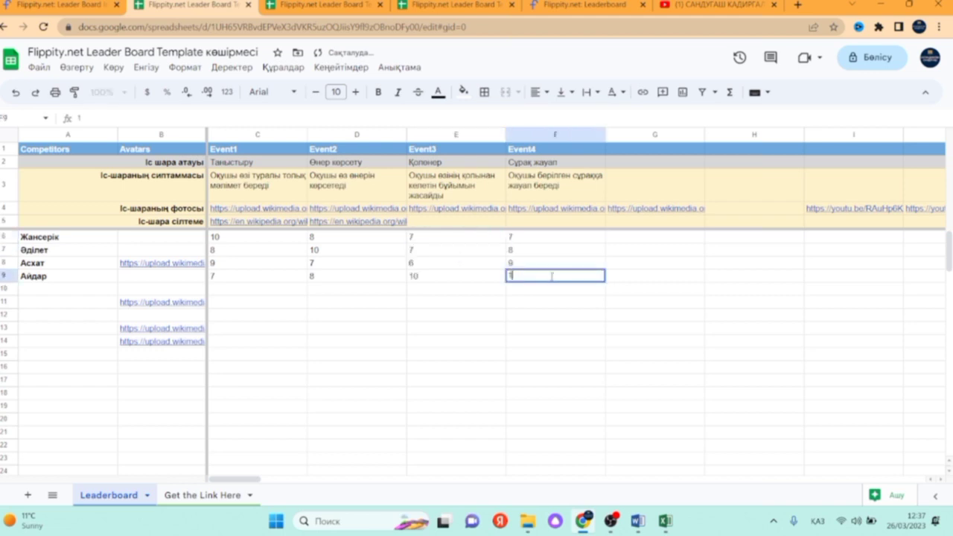
type("0")
left_click(629, 318)
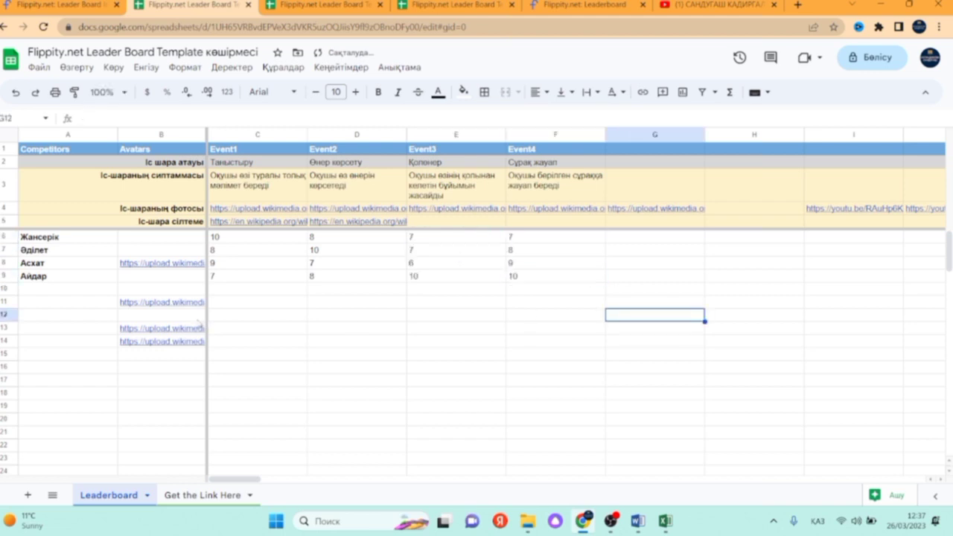
left_click_drag(159, 255, 173, 344)
left_click(275, 340)
left_click(365, 367)
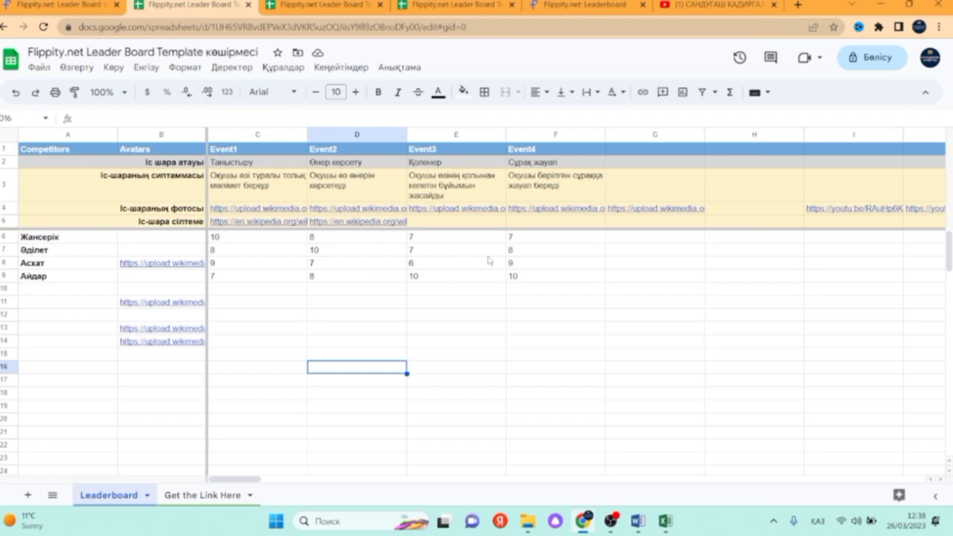
- Publish the entire spreadsheet to the web as a web page and confirm the publication
left_click(38, 69)
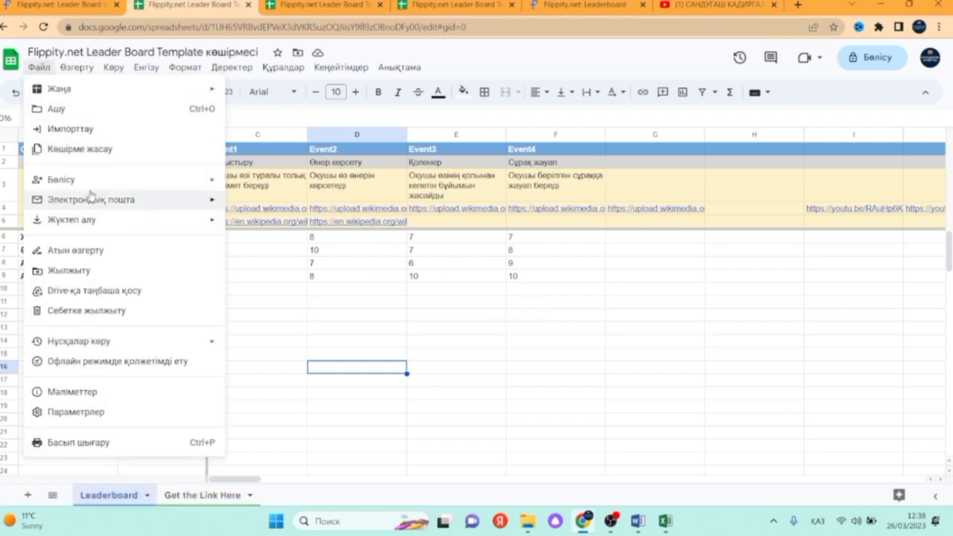
mouse_move(85, 182)
left_click(317, 210)
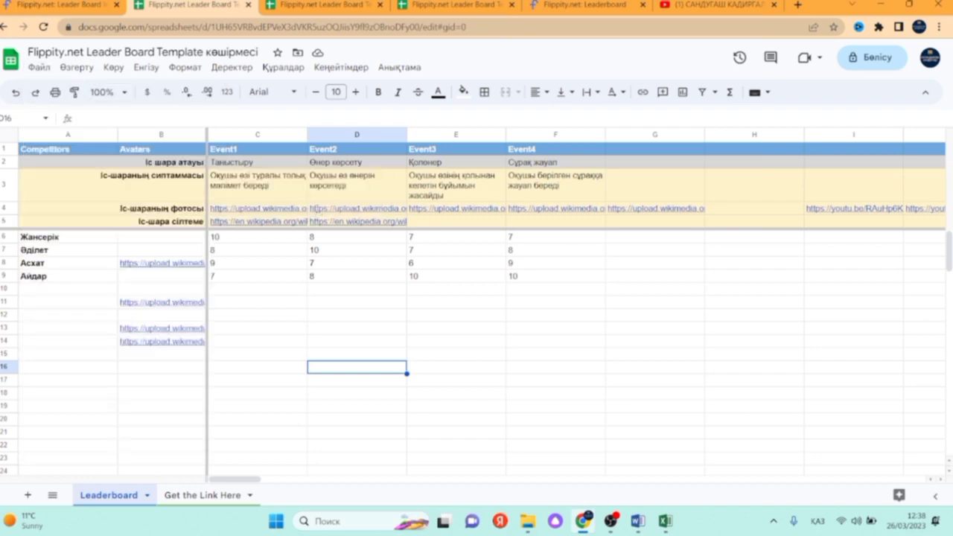
left_click(360, 327)
left_click(524, 97)
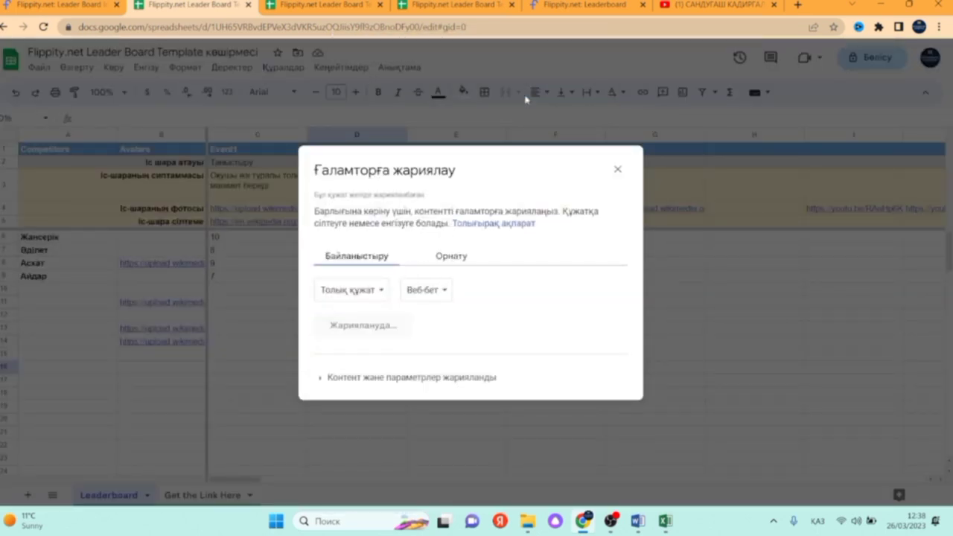
- Copy the published spreadsheet's link and open it in a new browser tab
right_click(490, 257)
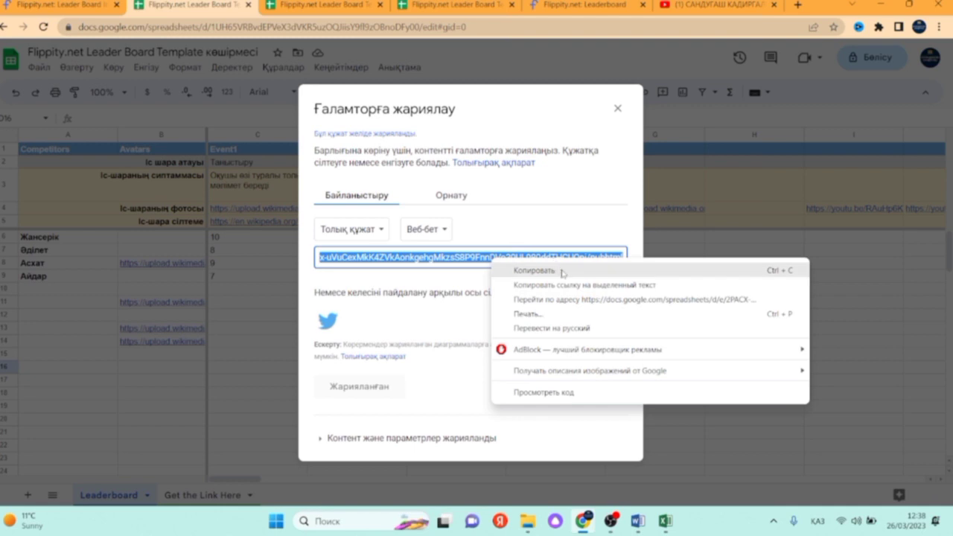
left_click(534, 270)
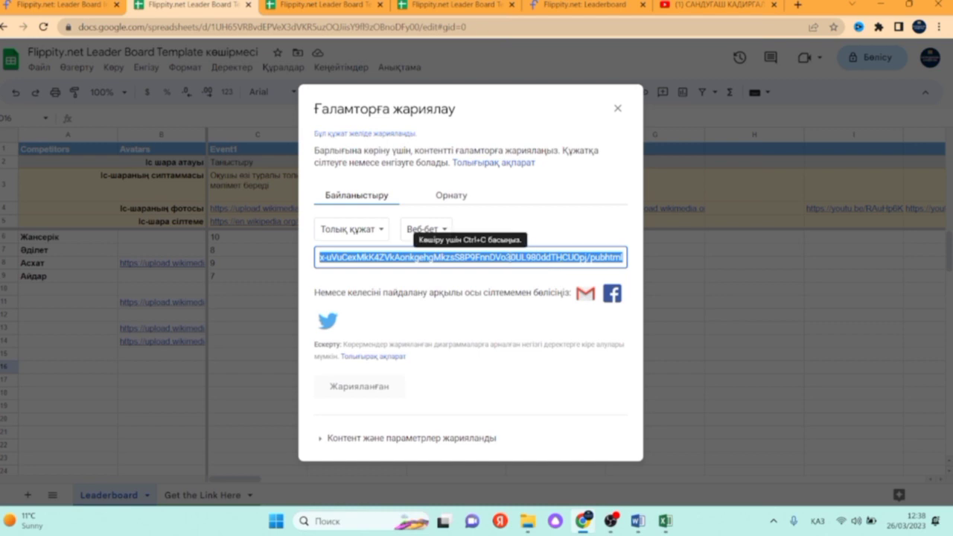
left_click(799, 4)
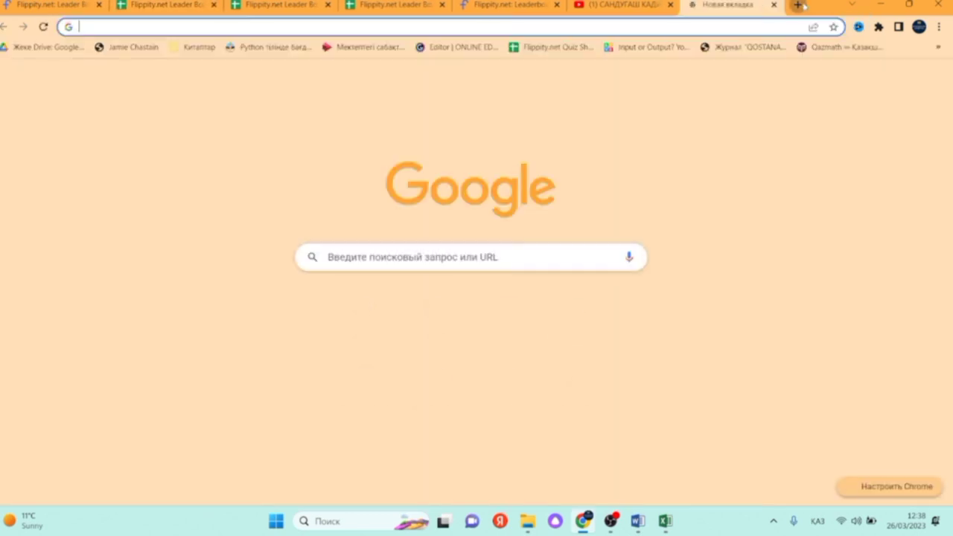
right_click(89, 26)
left_click(150, 111)
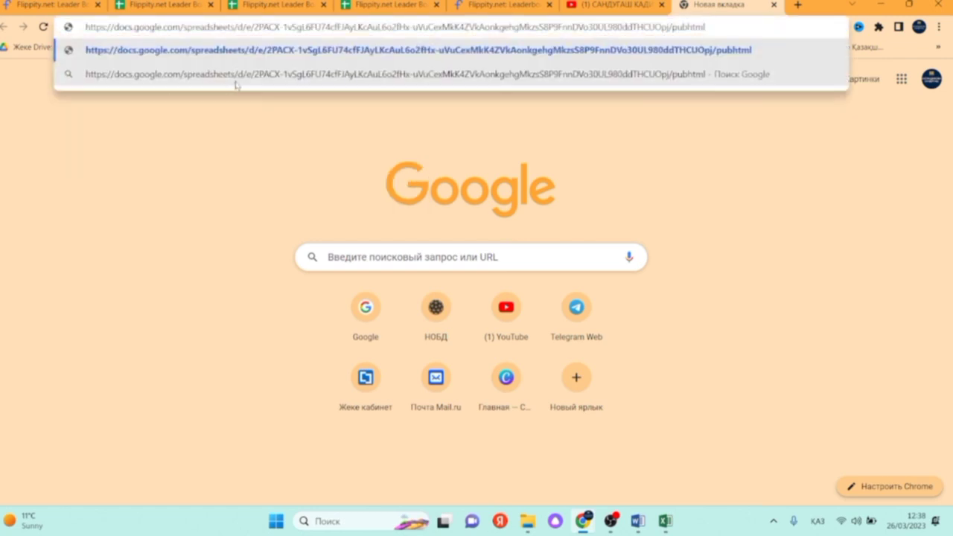
key("Return")
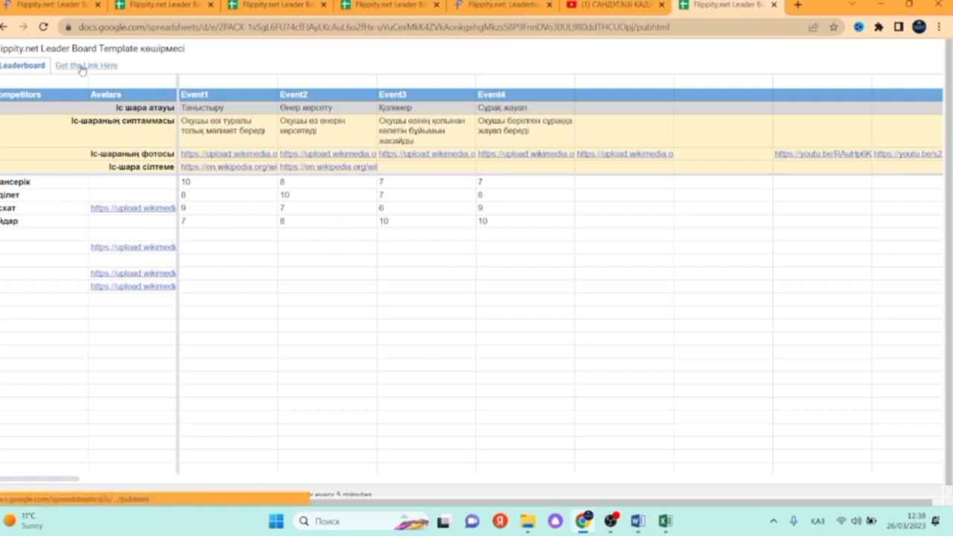
- Enlarge the published spreadsheet to 125 % and open the Flippity leaderboard link from its "Get the Link Here" sheet
key("ctrl+plus")
key("ctrl+plus")
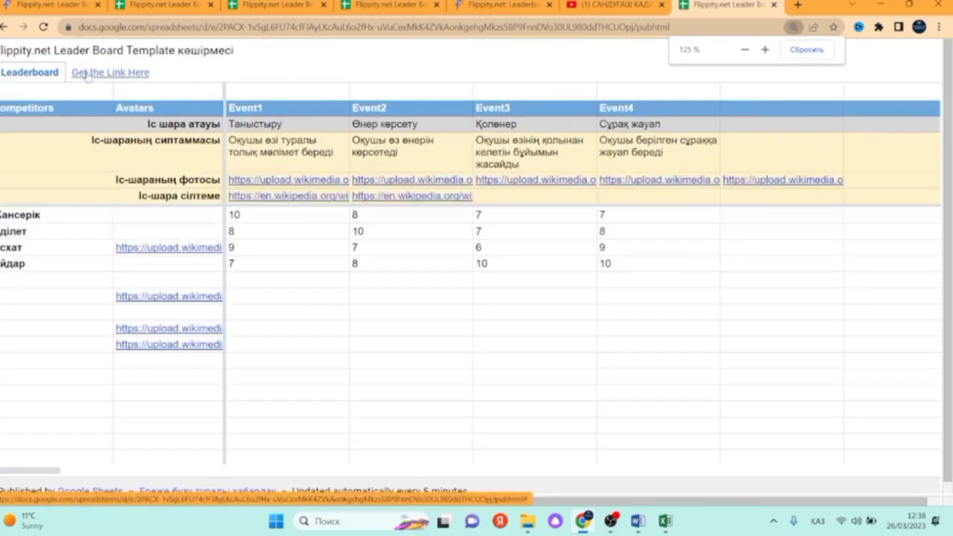
left_click(89, 74)
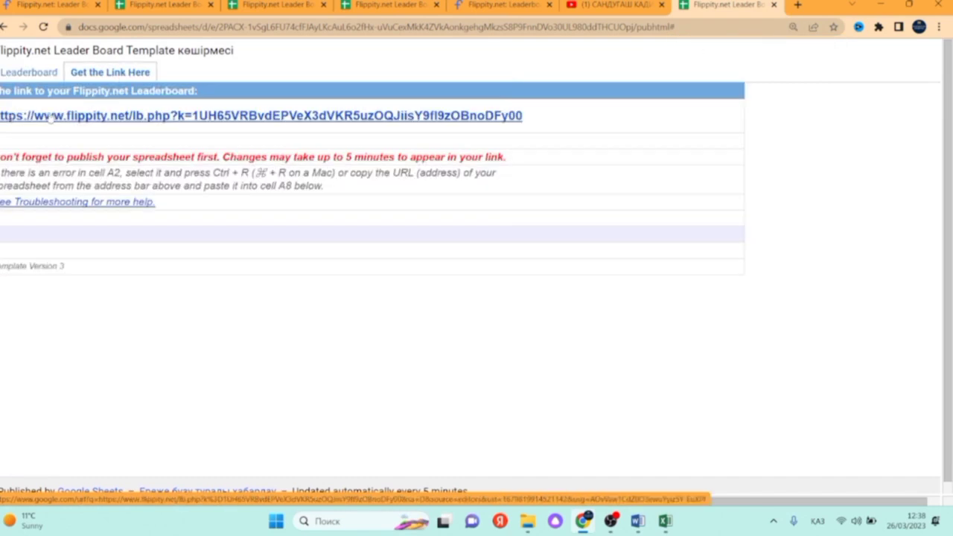
left_click(317, 118)
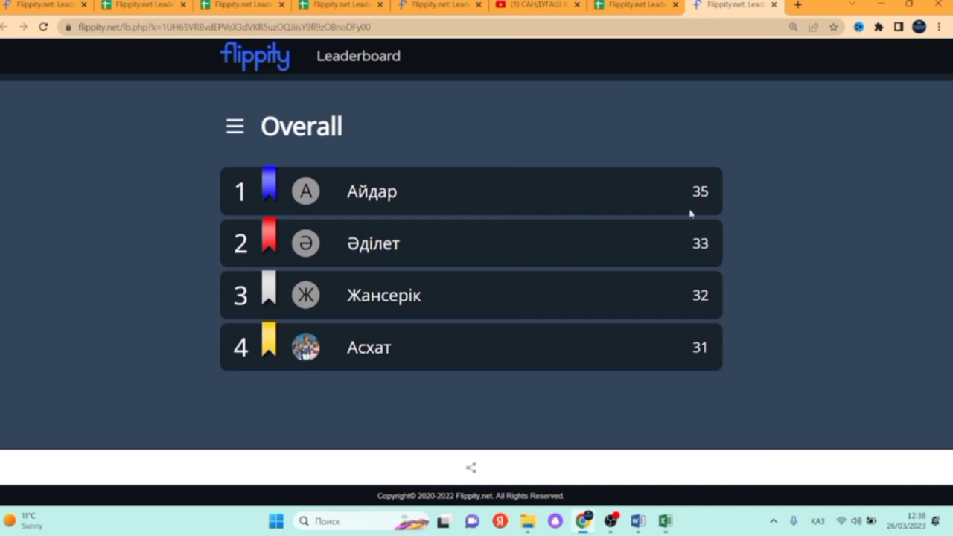
- Open the Таныстыру event on the leaderboard and review its description, picture and competitor ranking
left_click(232, 127)
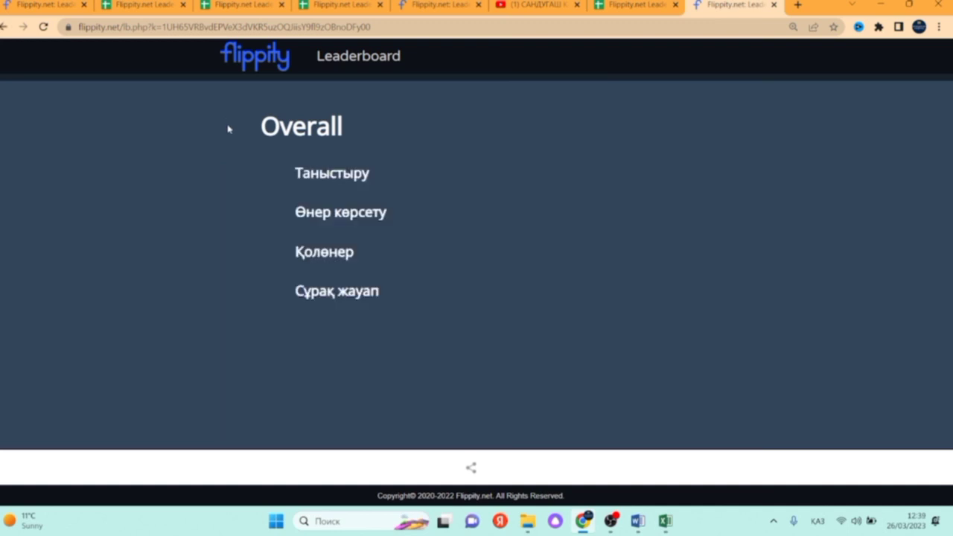
left_click(333, 173)
scroll(538, 339, "down", 2)
scroll(723, 272, "up", 2)
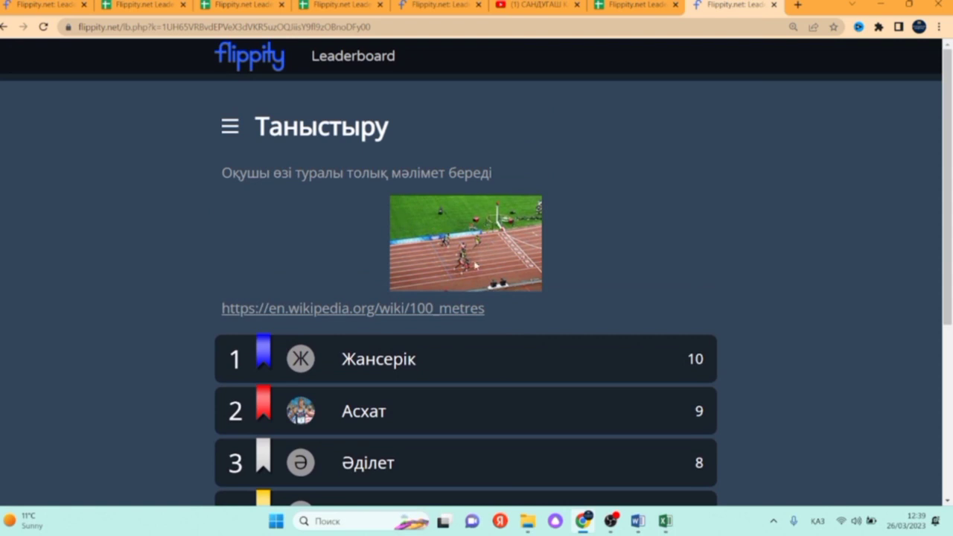
scroll(509, 276, "down", 2)
scroll(270, 153, "up", 2)
- Switch the leaderboard to the Өнер көрсету event and review its competitor ranking
left_click(230, 127)
left_click(341, 213)
scroll(641, 246, "down", 3)
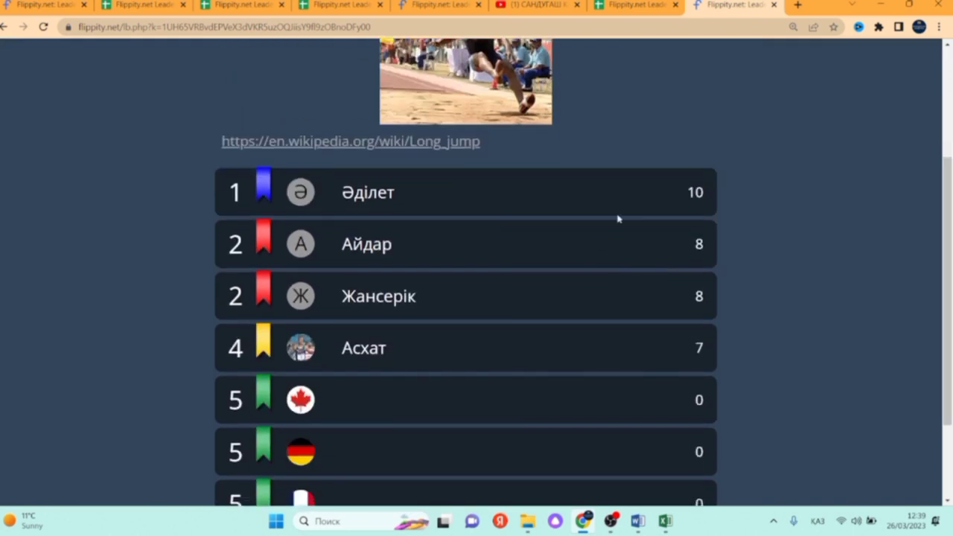
scroll(357, 213, "up", 4)
- Switch the leaderboard to the Қолөнер event and examine its description, picture and competitor scores
left_click(230, 127)
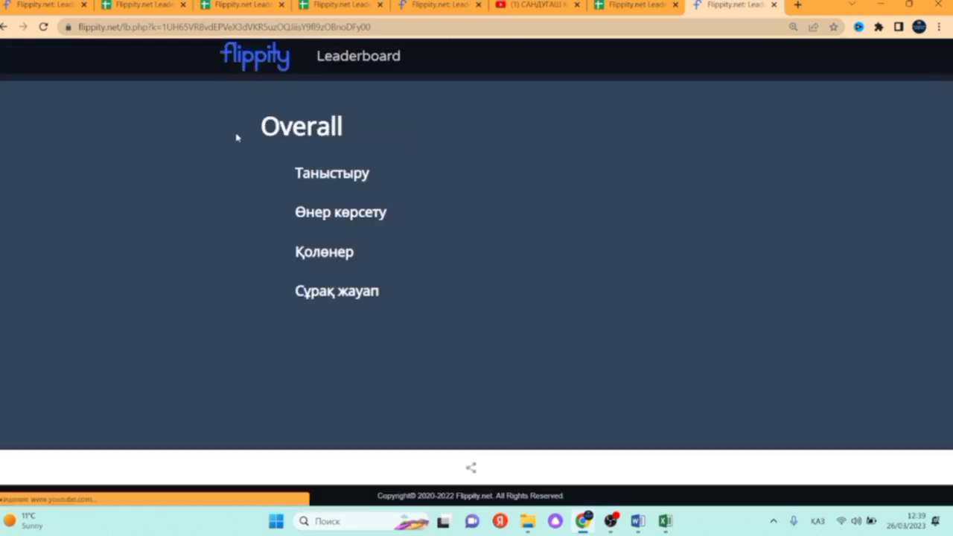
left_click(334, 248)
scroll(792, 317, "down", 1)
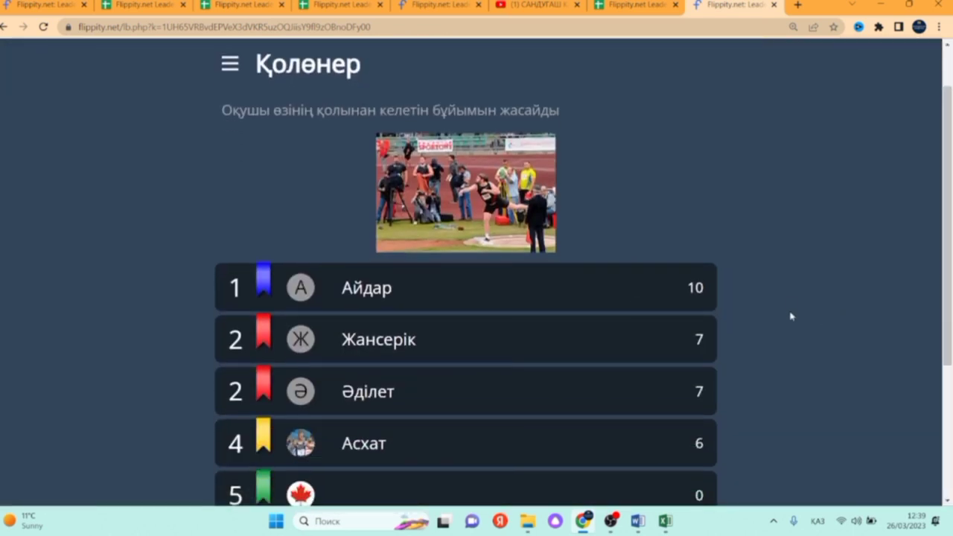
scroll(335, 216, "up", 1)
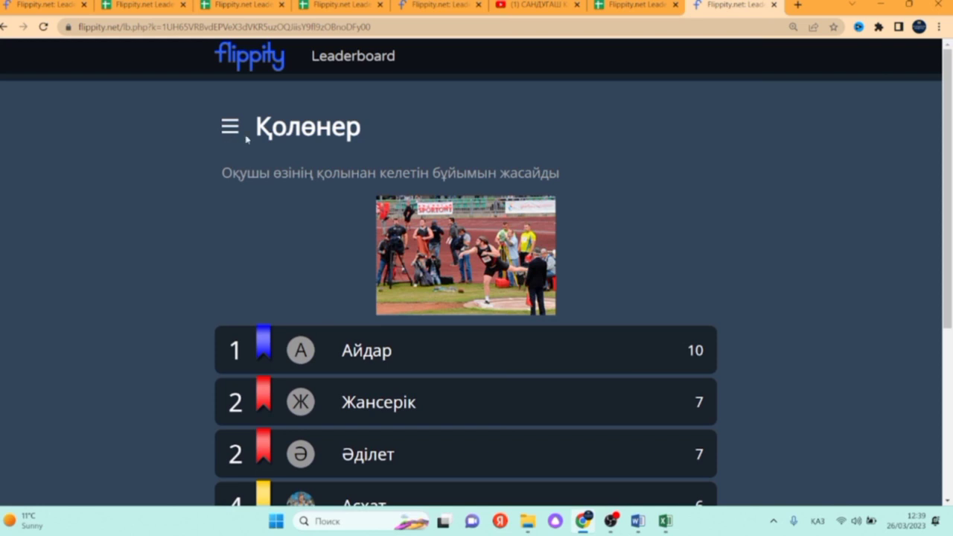
left_click(339, 4)
scroll(761, 320, "down", 1)
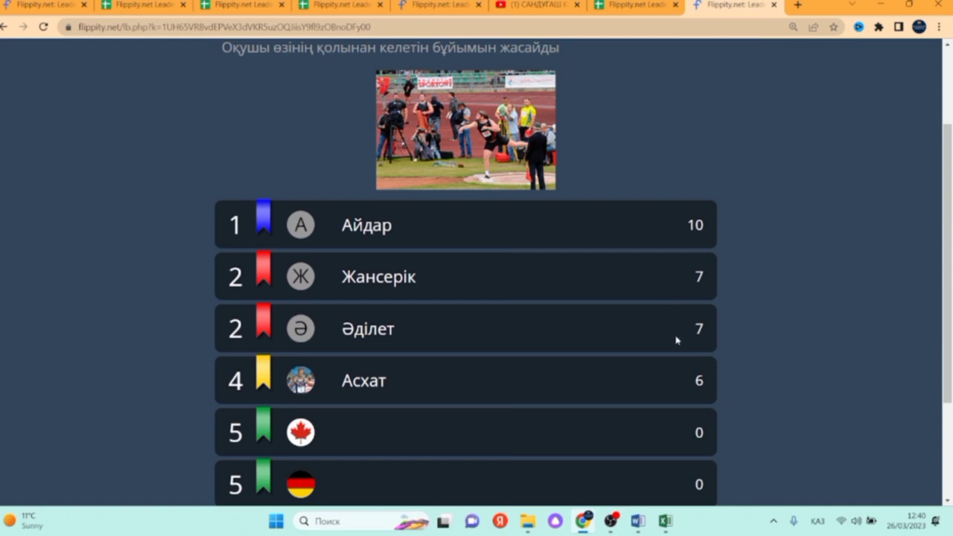
scroll(680, 340, "up", 2)
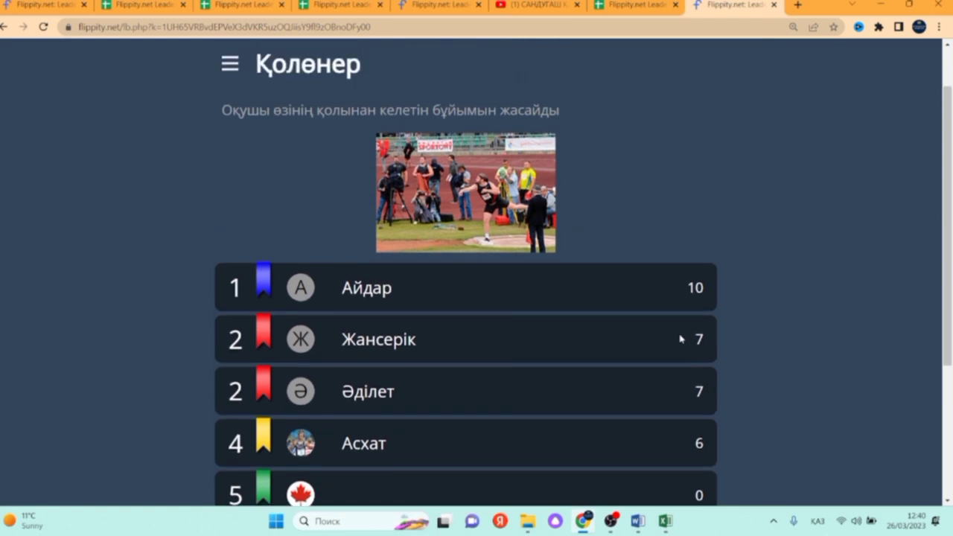
scroll(683, 341, "up", 2)
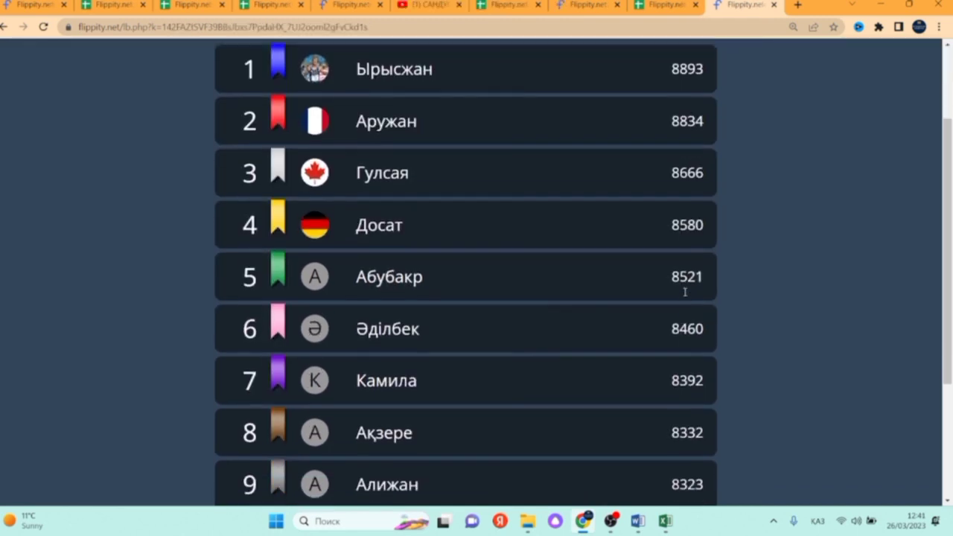
- Examine the Overall ranking and total scores on the other leaderboard with the longer competitor list
scroll(686, 292, "down", 1)
scroll(685, 292, "up", 3)
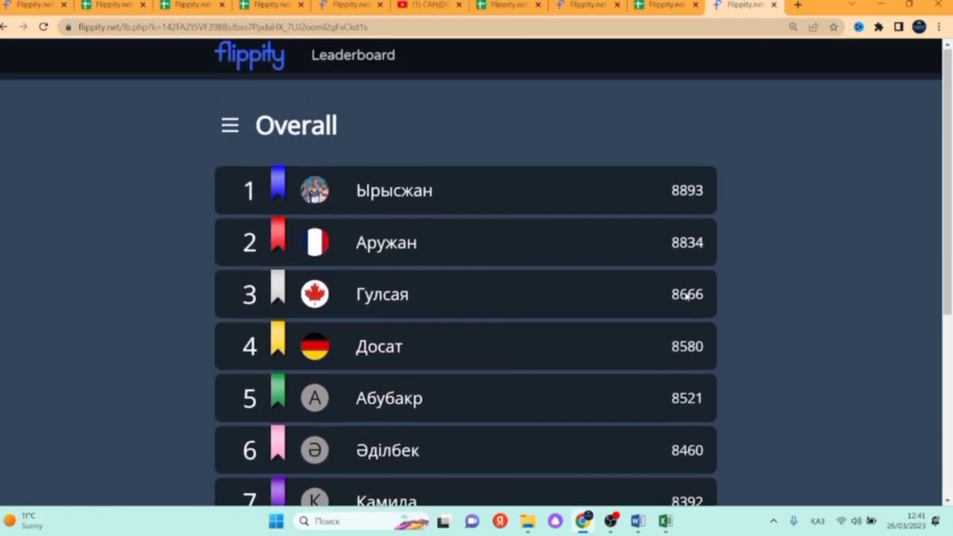
scroll(685, 300, "down", 2)
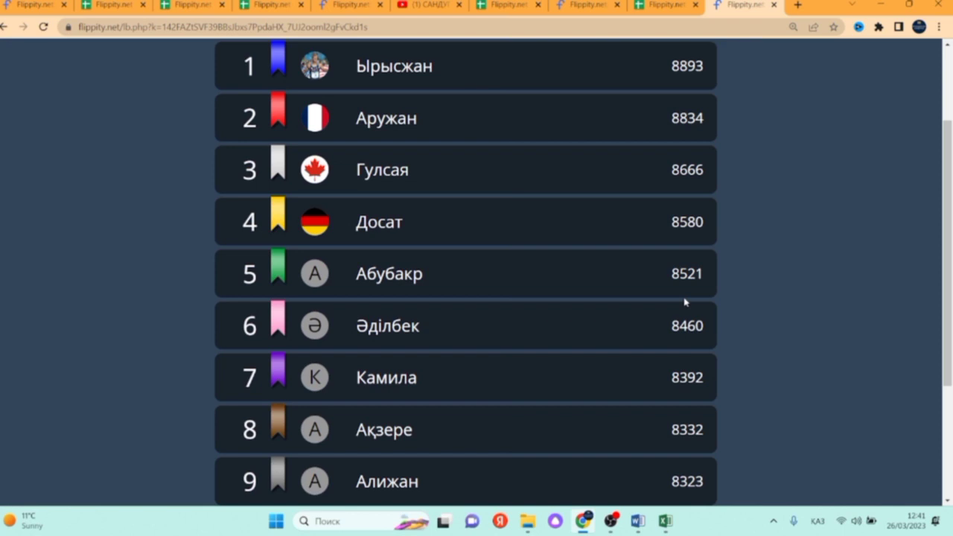
scroll(685, 301, "down", 2)
scroll(690, 305, "up", 3)
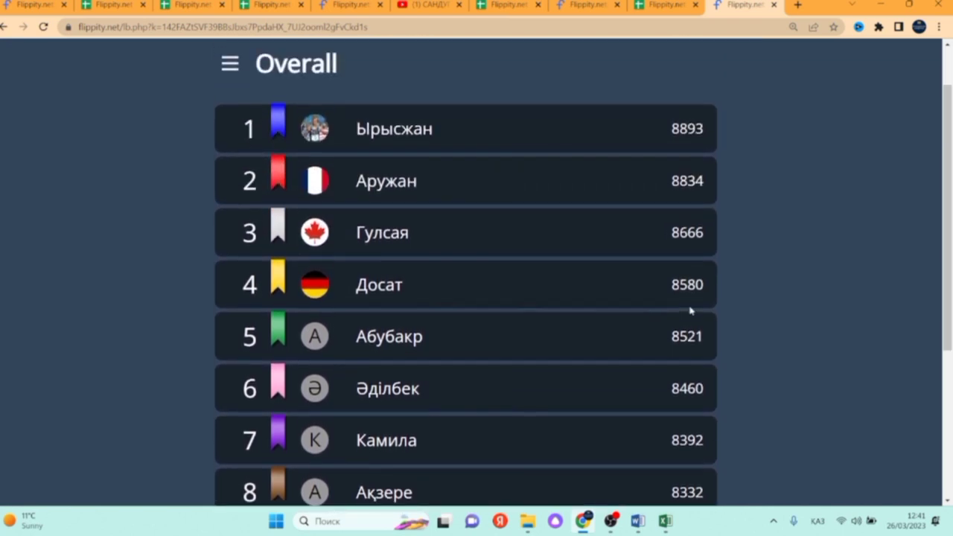
scroll(691, 311, "up", 1)
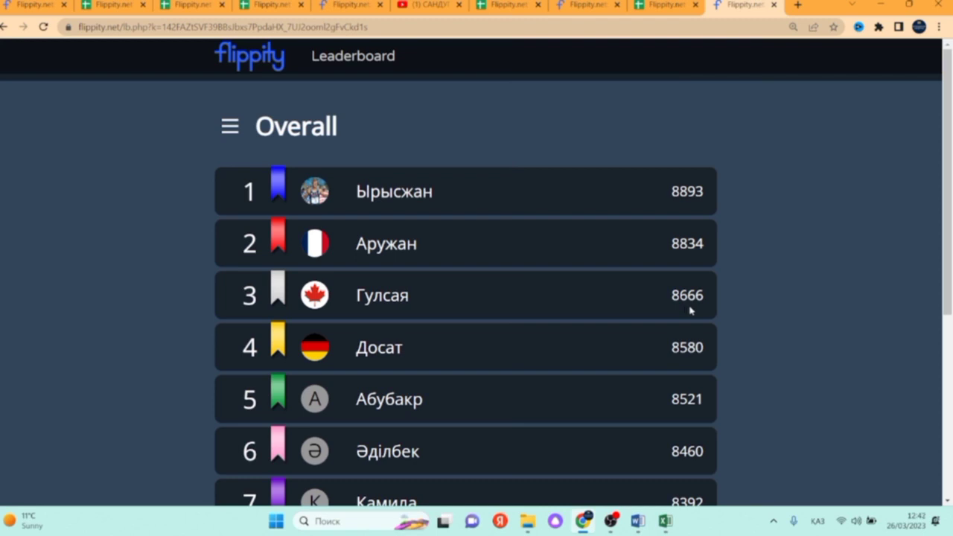
scroll(757, 368, "down", 1)
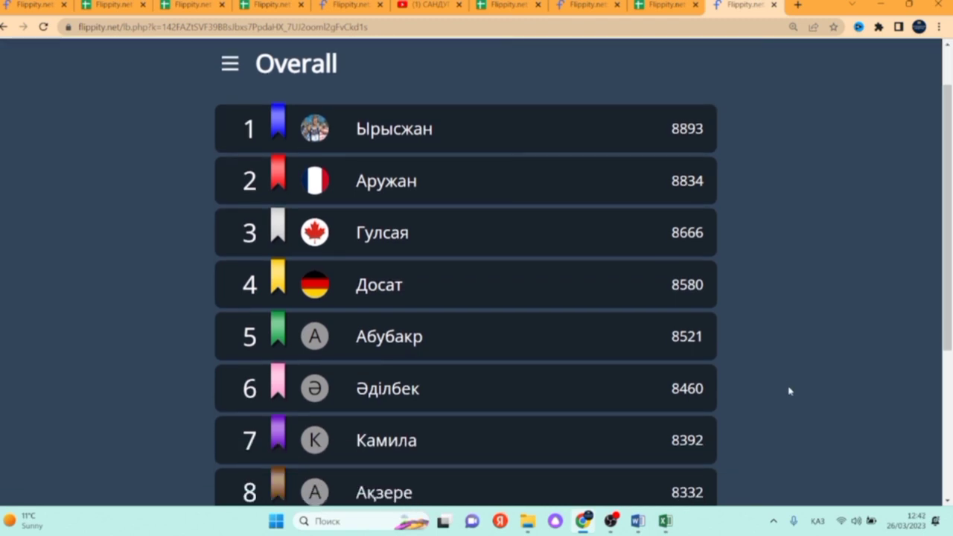
scroll(791, 391, "down", 1)
scroll(792, 392, "down", 2)
scroll(786, 394, "up", 4)
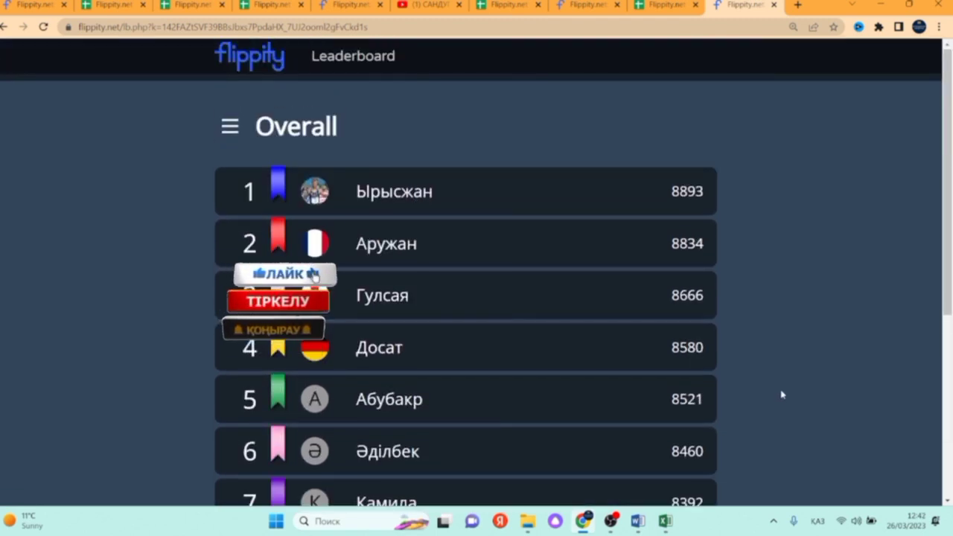
scroll(744, 357, "down", 2)
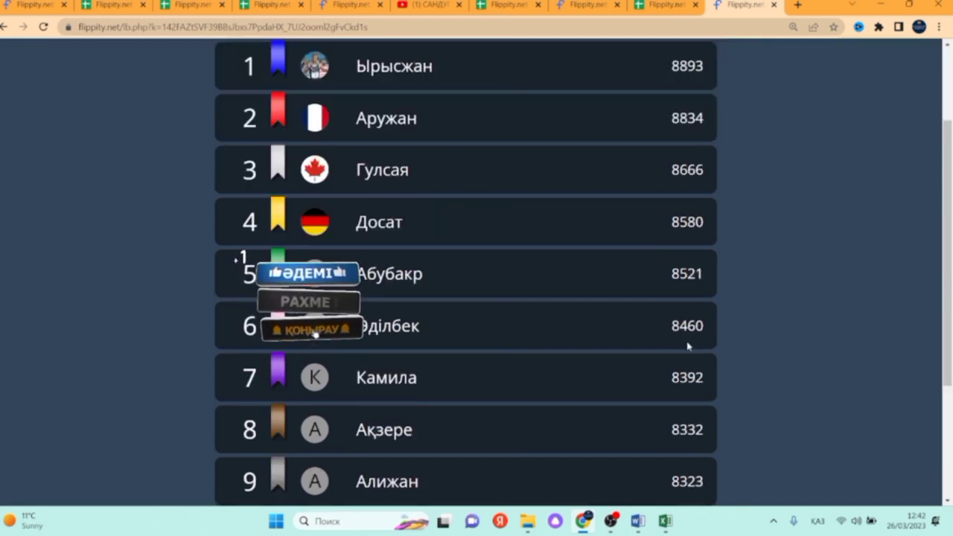
scroll(694, 328, "up", 2)
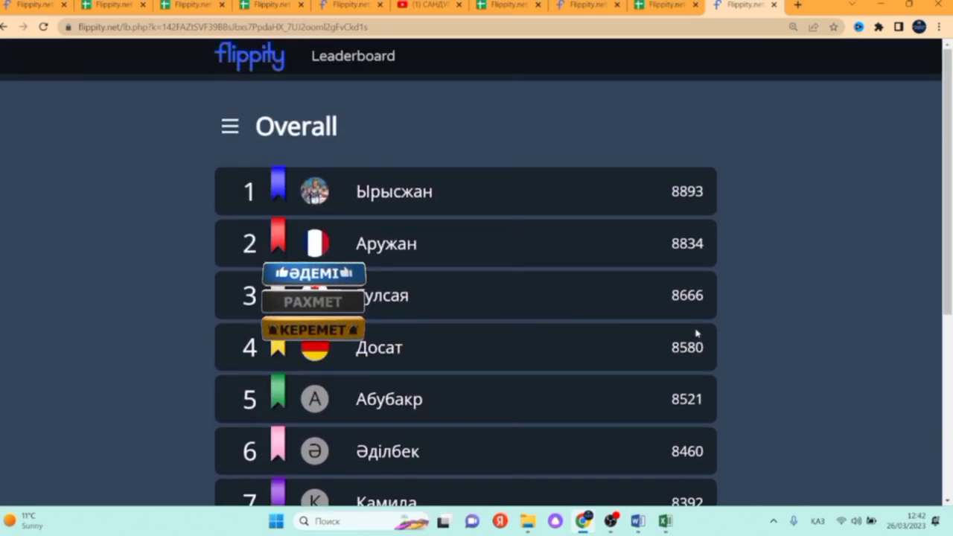